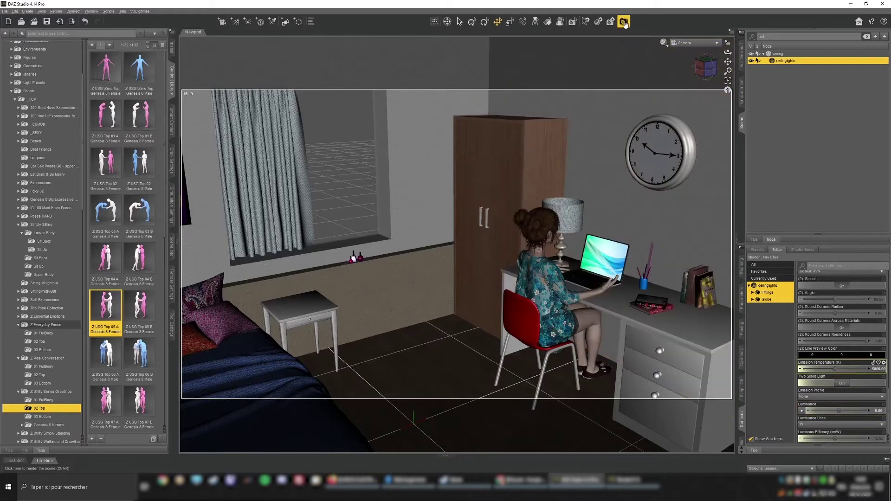
# Run a test render of the bedroom from the camera view and stop it once the lighting can be judged
pyautogui.click(624, 21)
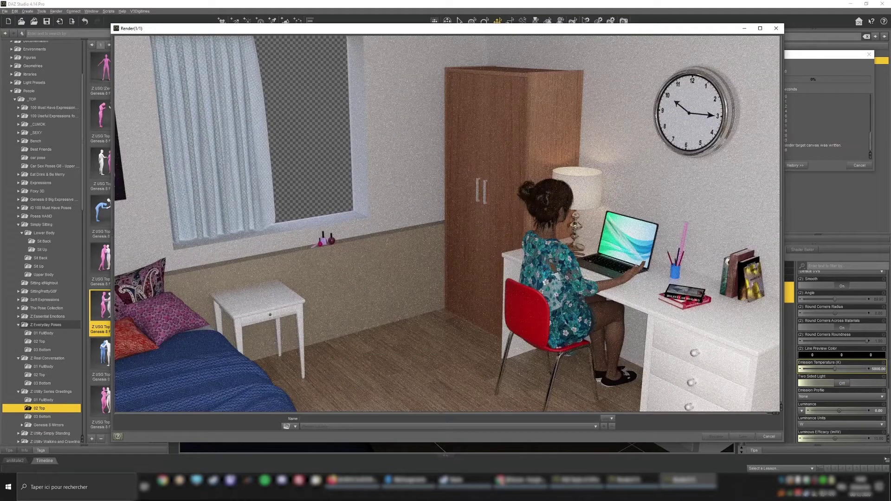
pyautogui.click(859, 166)
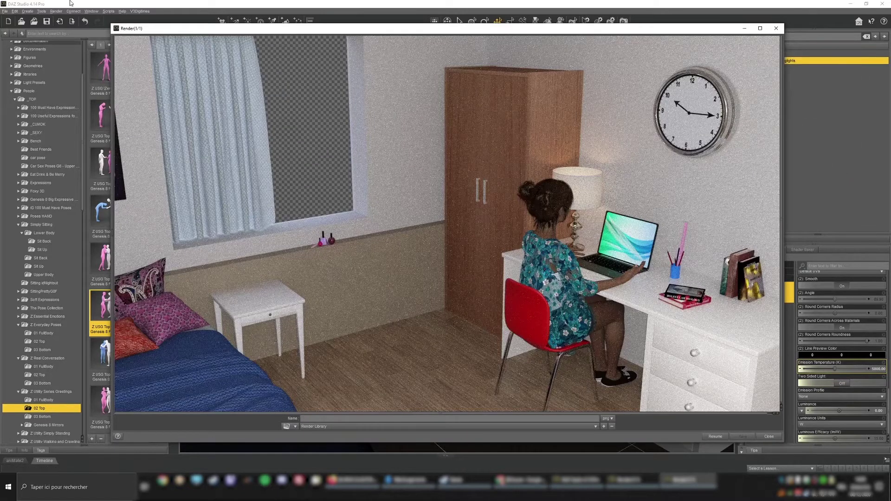
pyautogui.click(70, 4)
# Set the render's Environment Mode to Scene Only
pyautogui.click(172, 290)
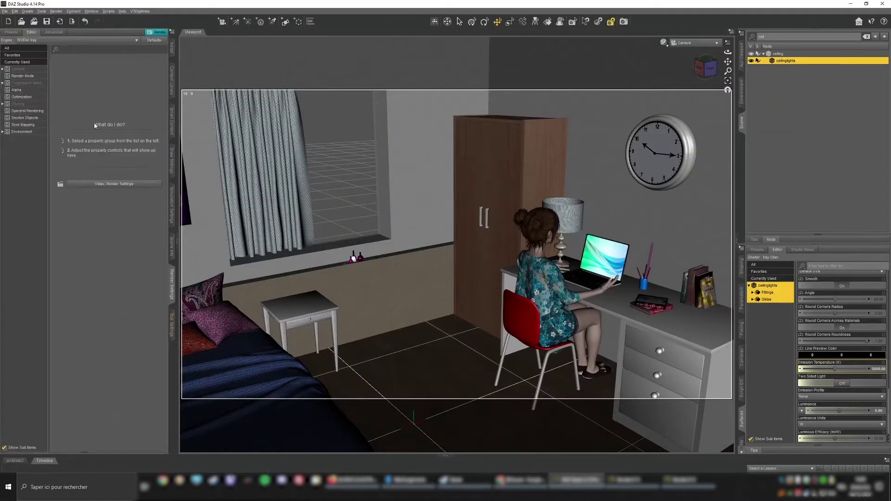
pyautogui.click(37, 133)
pyautogui.click(70, 63)
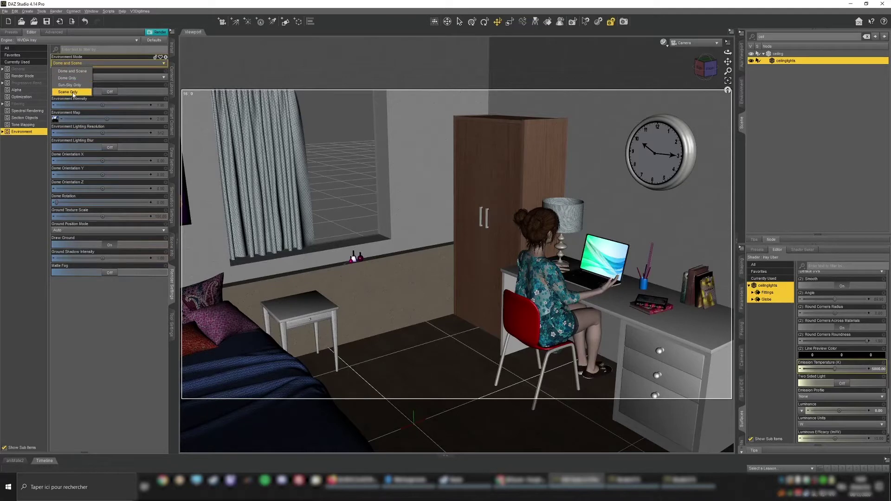
pyautogui.click(73, 92)
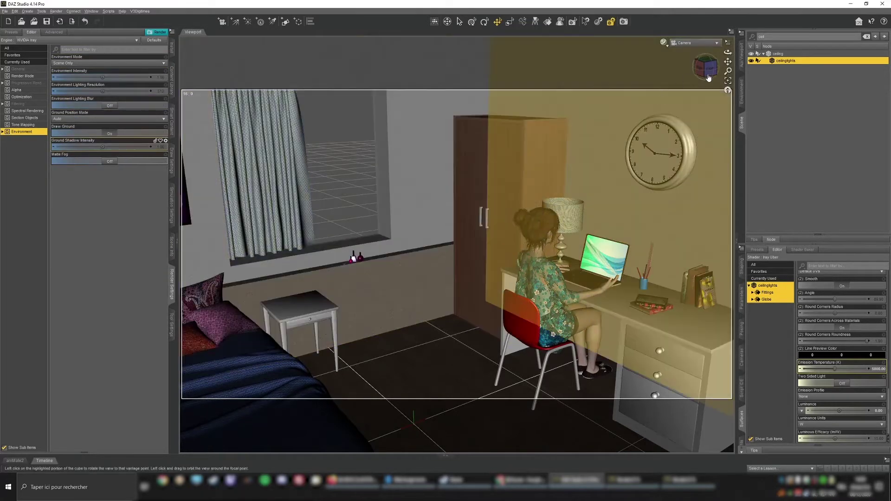
# Look up at the round ceiling light in the perspective view and run a short test render of it
pyautogui.click(704, 67)
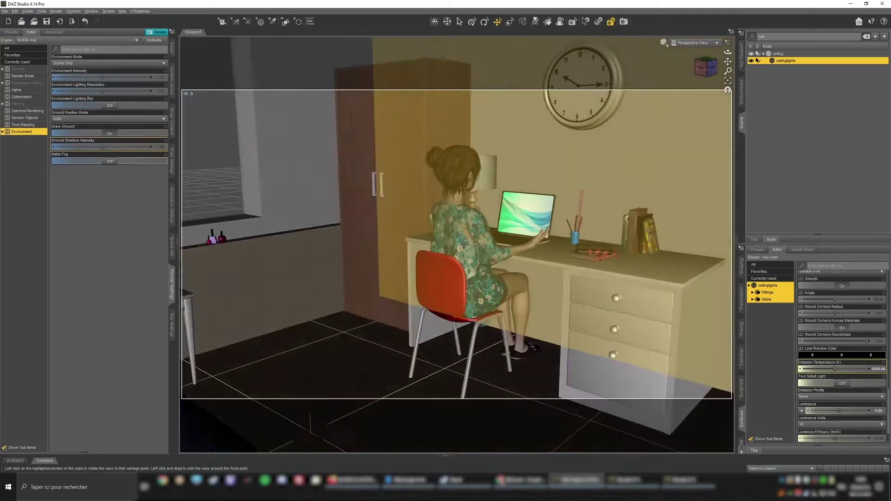
pyautogui.moveTo(704, 68); pyautogui.dragTo(605, 133)
pyautogui.scroll(2, 605, 133)
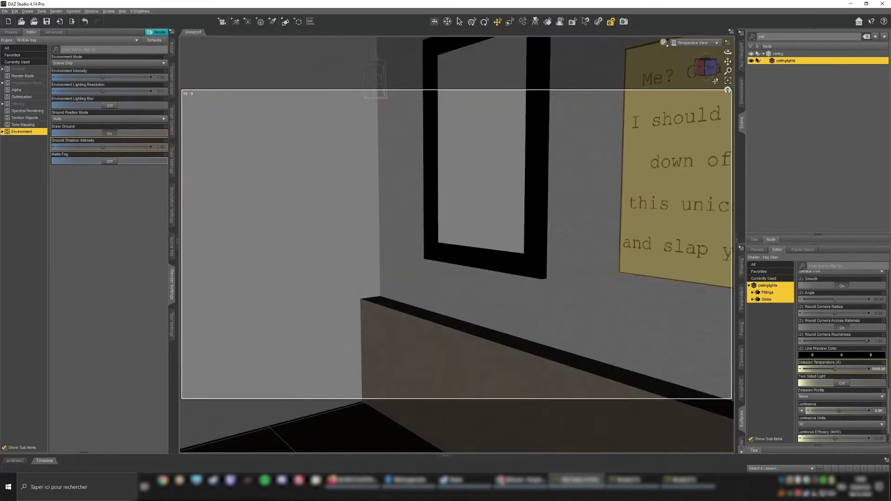
pyautogui.moveTo(710, 69); pyautogui.dragTo(703, 46)
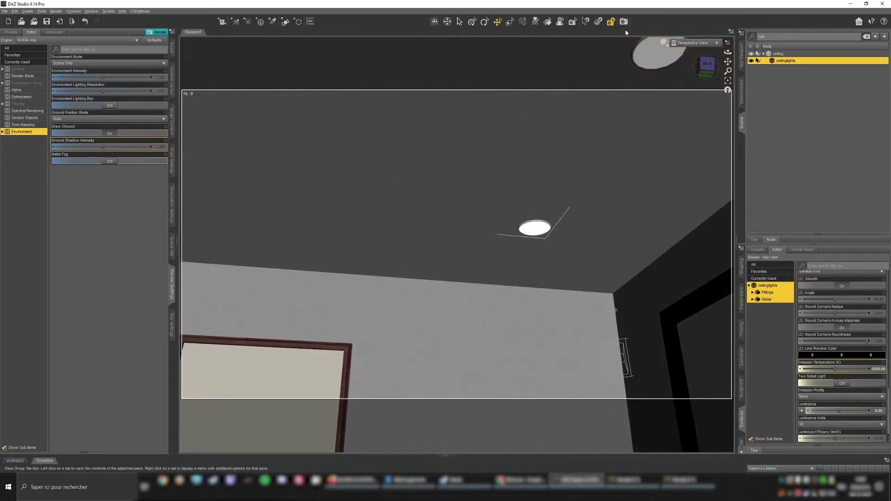
pyautogui.click(624, 21)
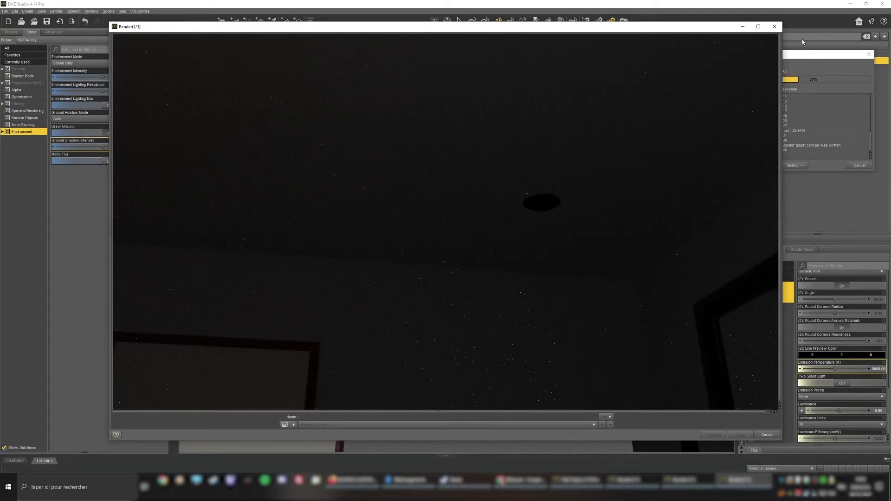
pyautogui.click(859, 168)
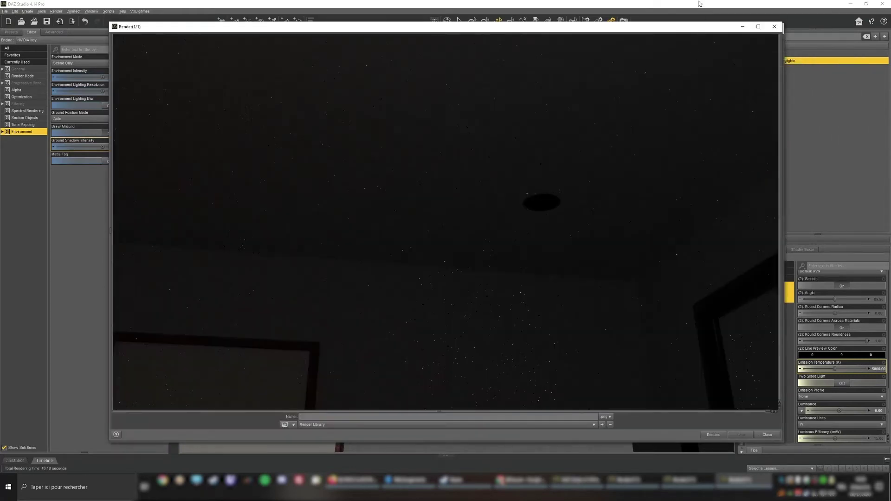
pyautogui.click(699, 3)
# Return the viewport to the Camera view and set that camera's Headlamp Mode to Off
pyautogui.click(694, 44)
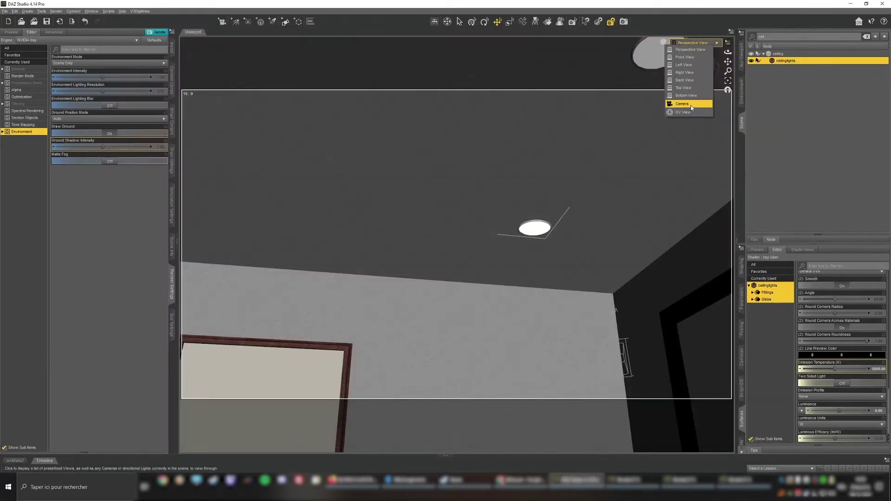
pyautogui.click(691, 105)
pyautogui.click(742, 297)
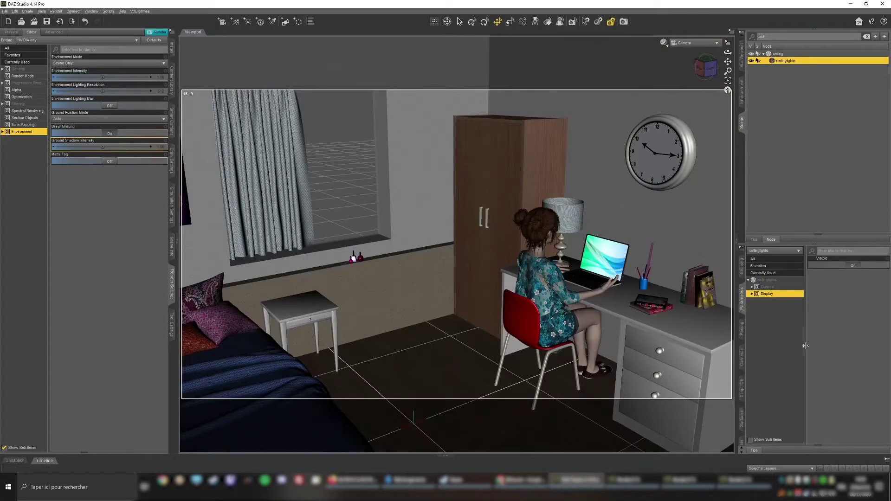
pyautogui.click(771, 279)
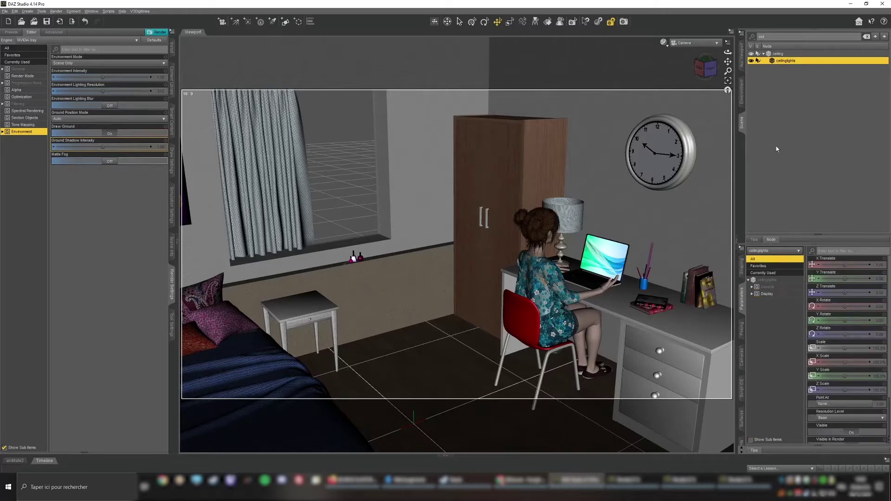
pyautogui.click(866, 37)
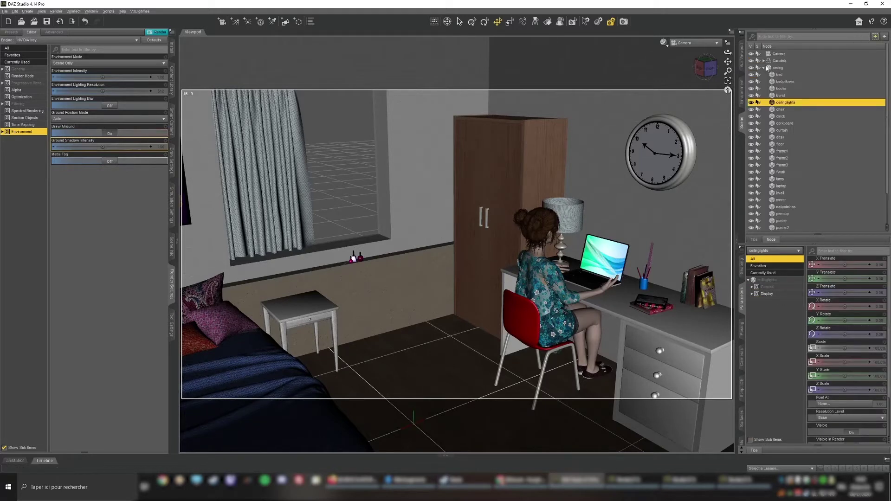
pyautogui.click(763, 67)
pyautogui.click(779, 54)
pyautogui.scroll(-10, 853, 348)
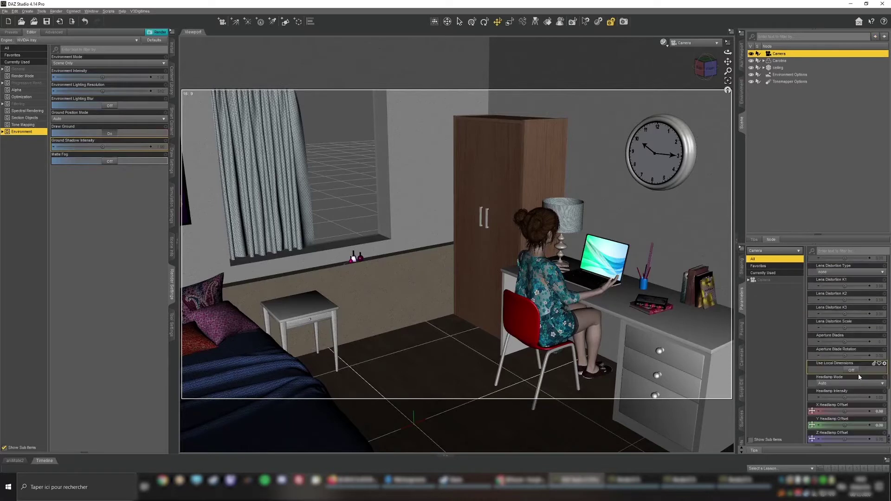
pyautogui.click(856, 383)
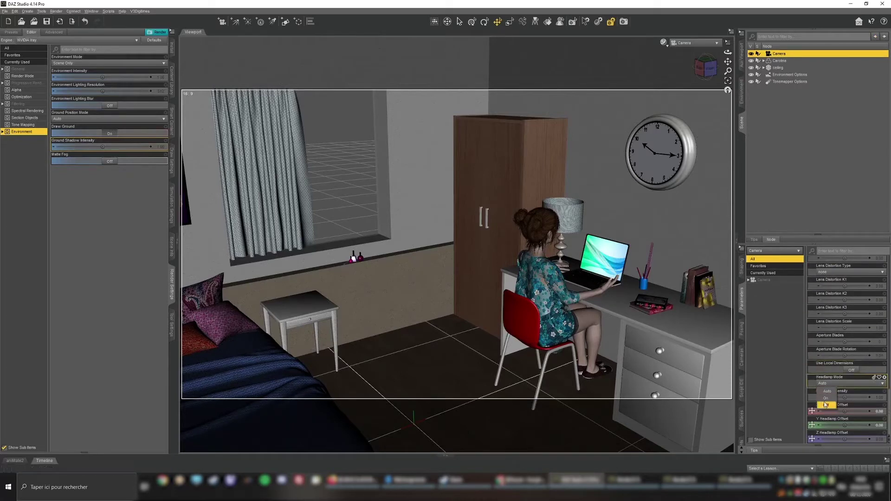
pyautogui.click(825, 404)
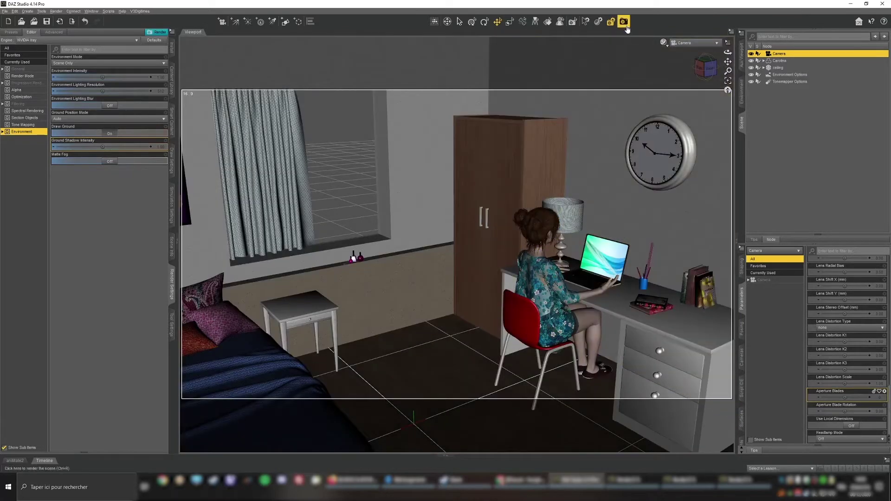
# Test-render the room with the camera headlamp off and cancel the render after checking the lighting
pyautogui.click(623, 21)
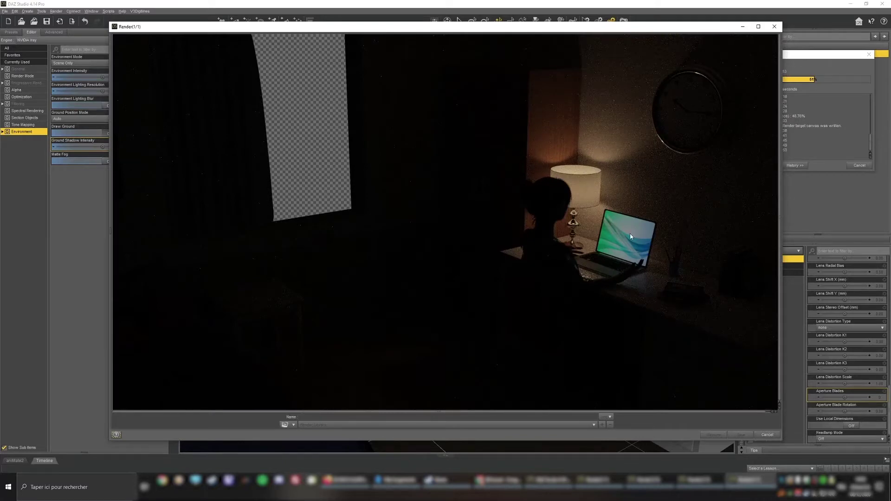
pyautogui.click(641, 4)
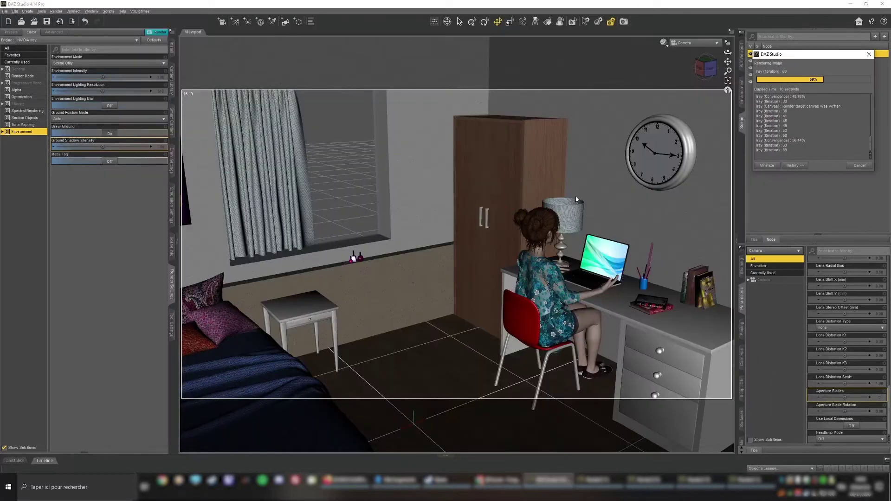
pyautogui.click(863, 166)
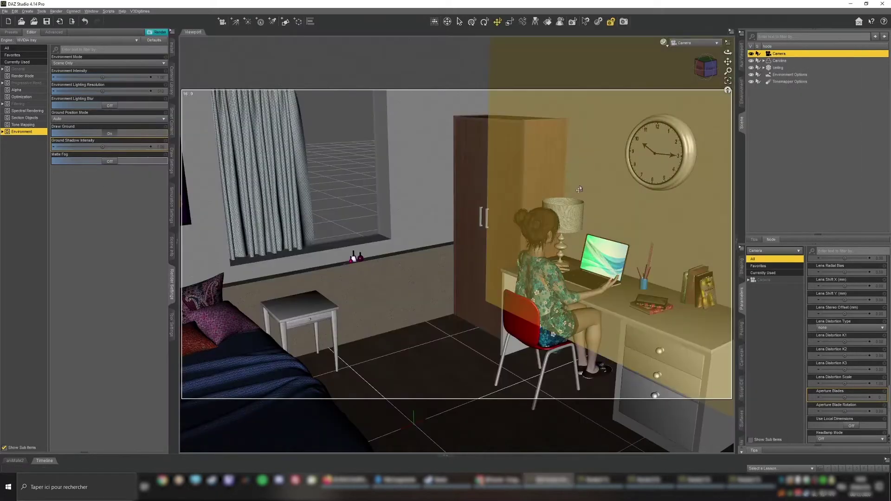
# Set the Luminance of all the desk lamp's surfaces to 0
pyautogui.click(569, 222)
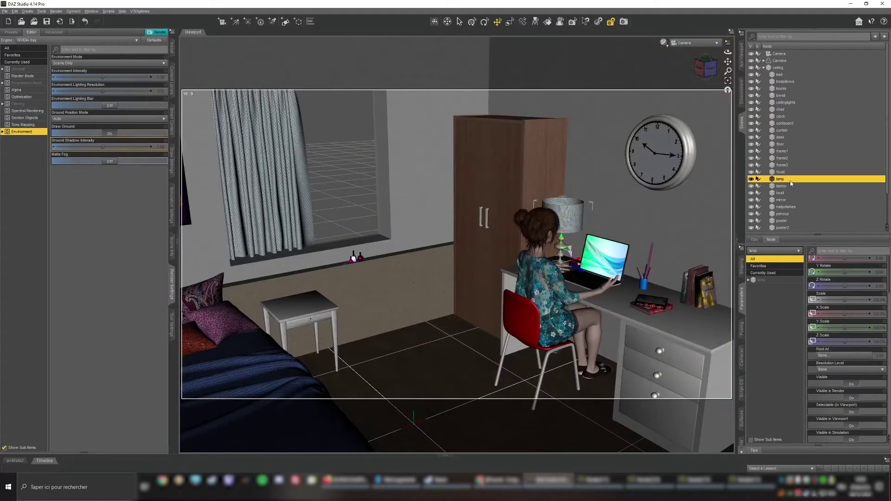
pyautogui.click(764, 280)
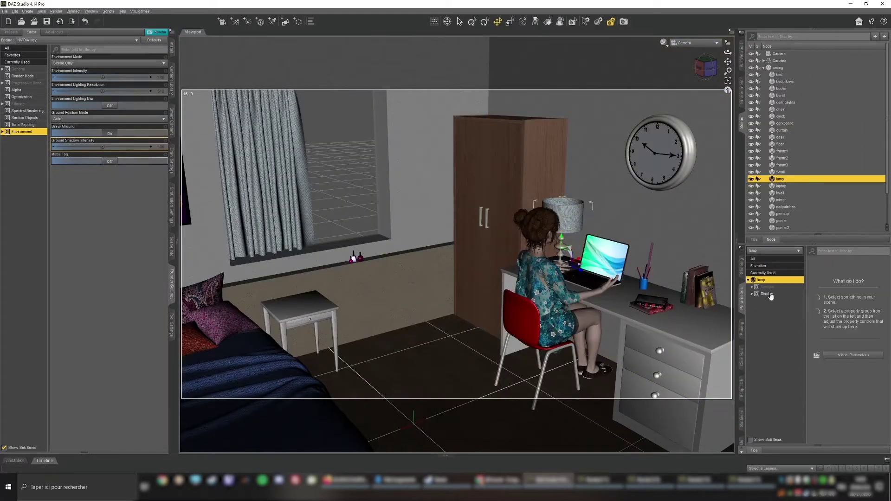
pyautogui.click(768, 294)
pyautogui.click(741, 418)
pyautogui.click(760, 285)
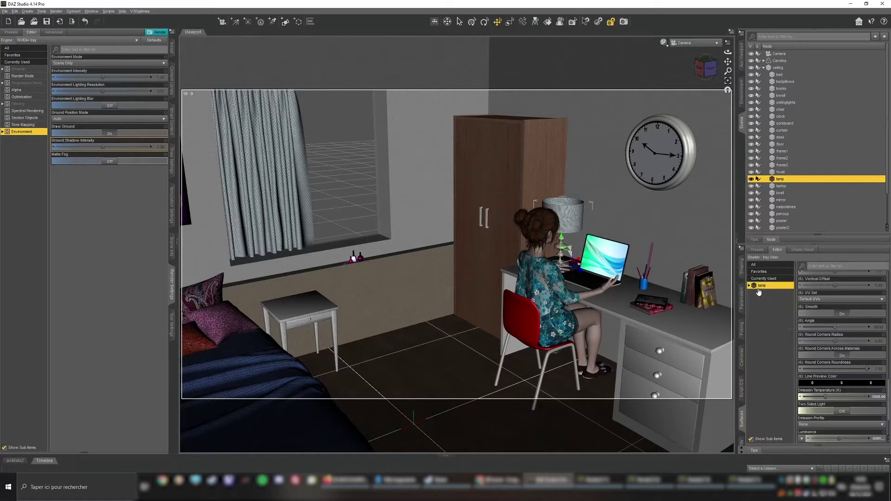
pyautogui.scroll(-2, 865, 413)
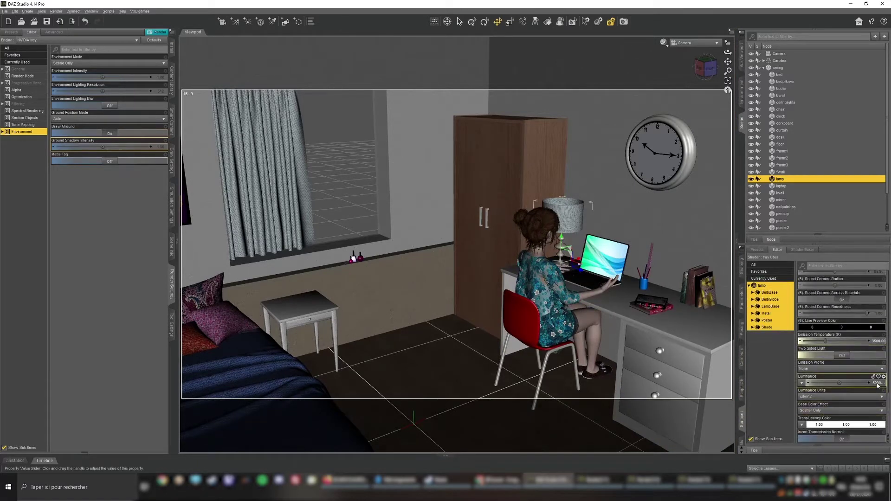
pyautogui.click(875, 382)
pyautogui.write('0')
pyautogui.press('Return')
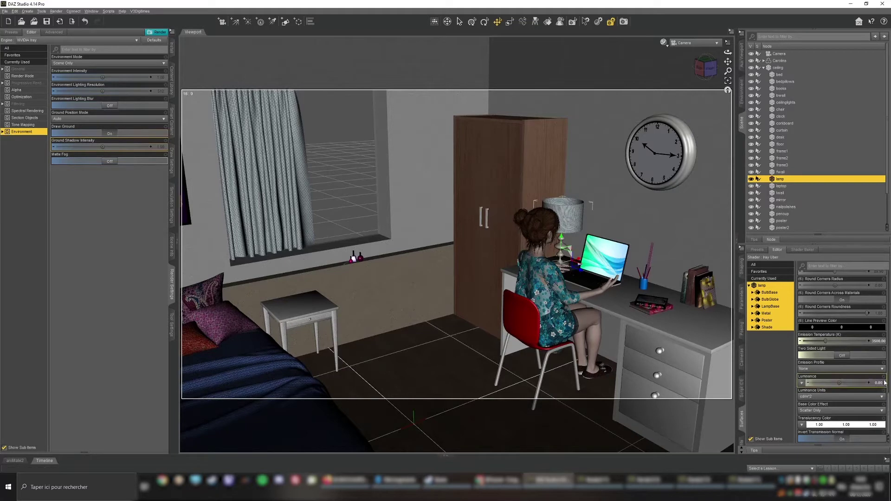
# Test-render the room with the desk lamp switched off and undo the lamp's luminance change
pyautogui.click(623, 21)
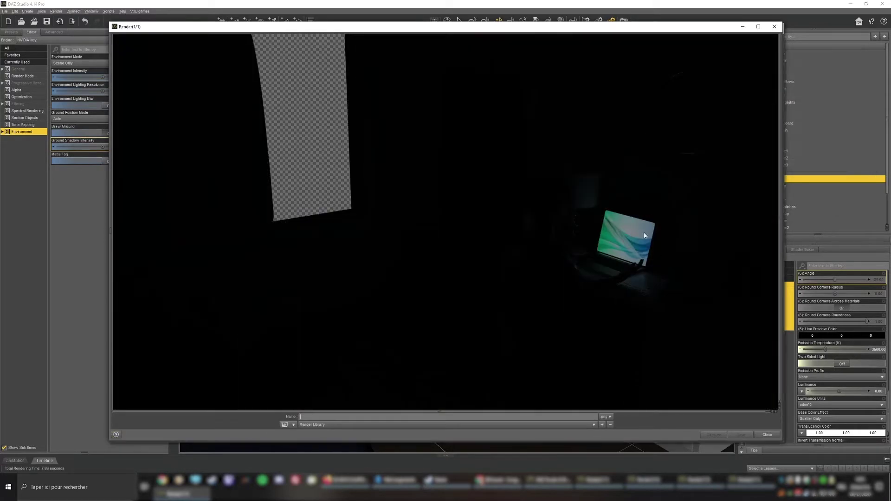
pyautogui.click(643, 3)
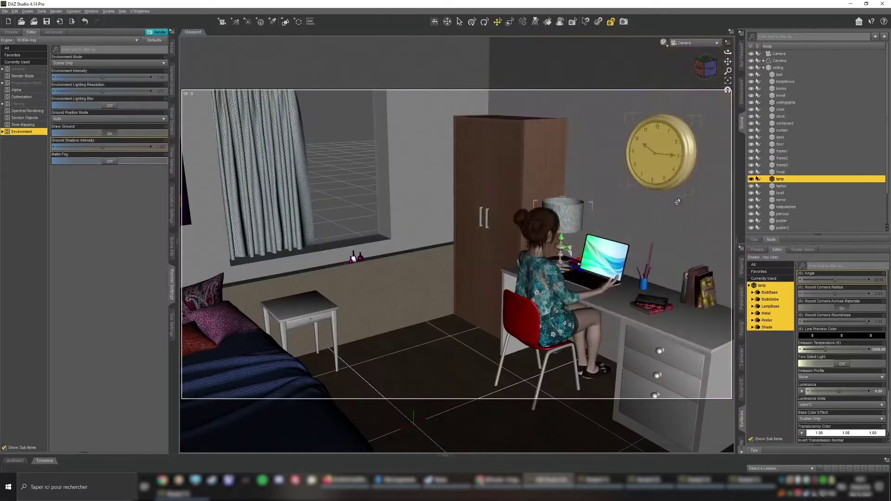
pyautogui.click(877, 392)
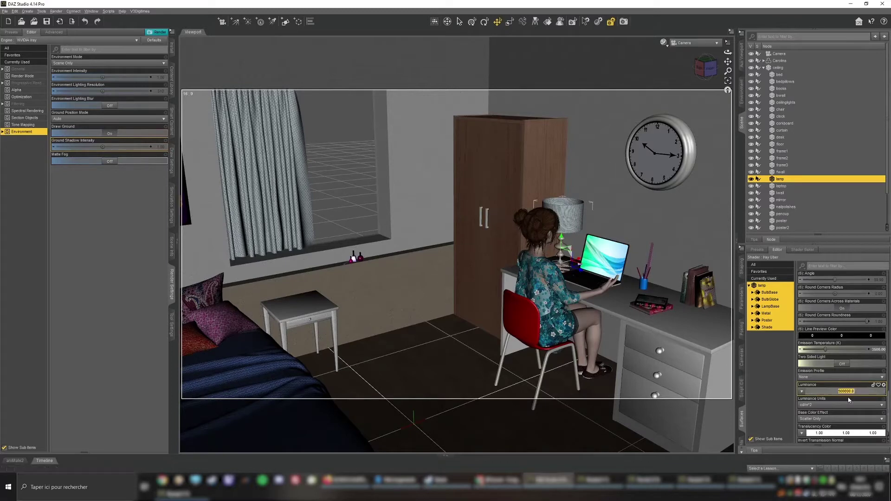
pyautogui.hotkey('ctrl', 'z')
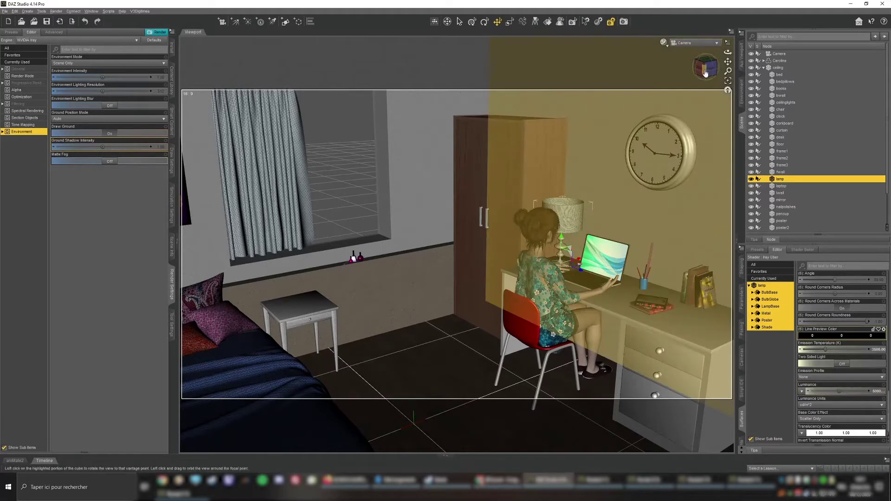
# Reframe the camera on the seated woman from the front and run a short test render of her
pyautogui.moveTo(706, 67); pyautogui.dragTo(642, 125)
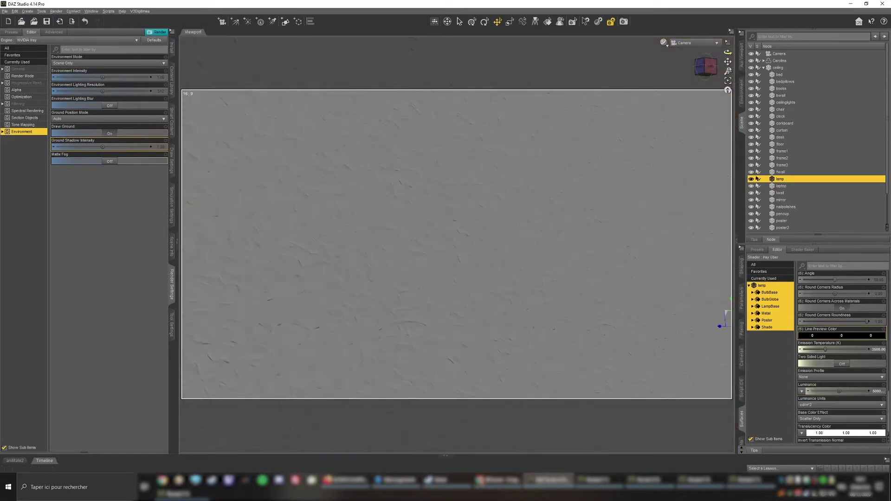
pyautogui.moveTo(728, 62); pyautogui.dragTo(572, 131)
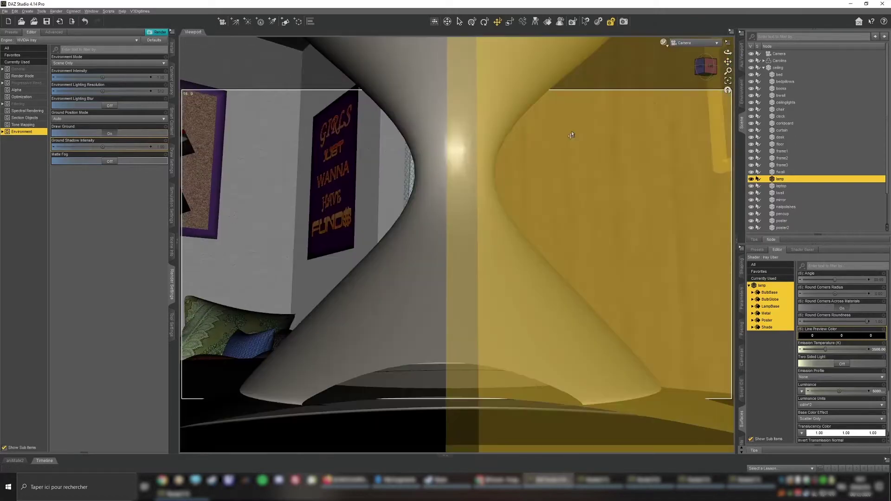
pyautogui.moveTo(727, 62)
pyautogui.mouseDown()
pyautogui.moveTo(624, 157)
pyautogui.moveTo(723, 65)
pyautogui.mouseUp()
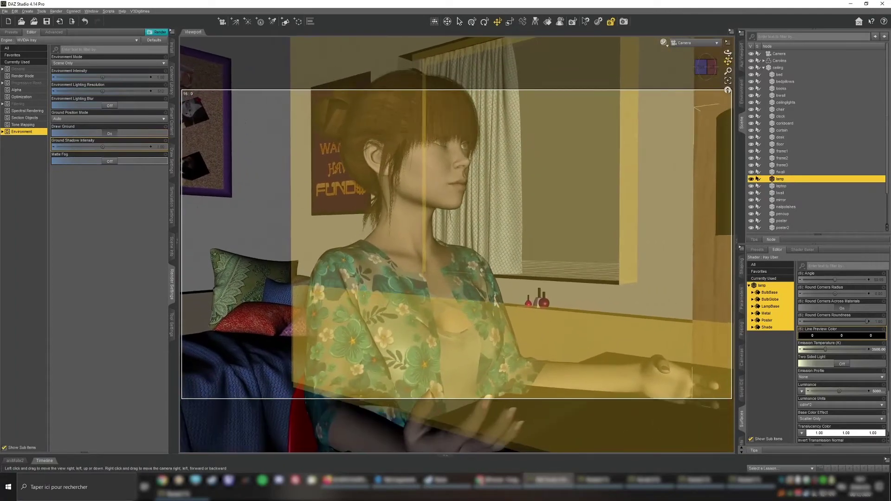
pyautogui.click(623, 22)
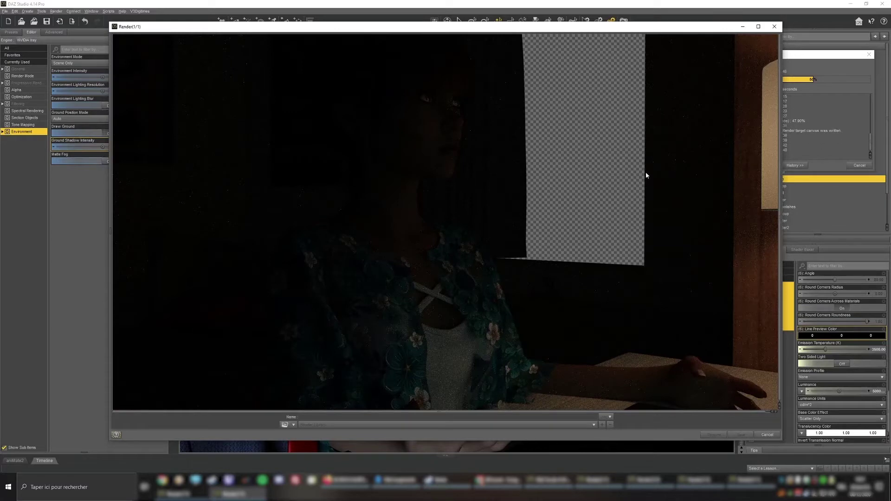
pyautogui.click(858, 166)
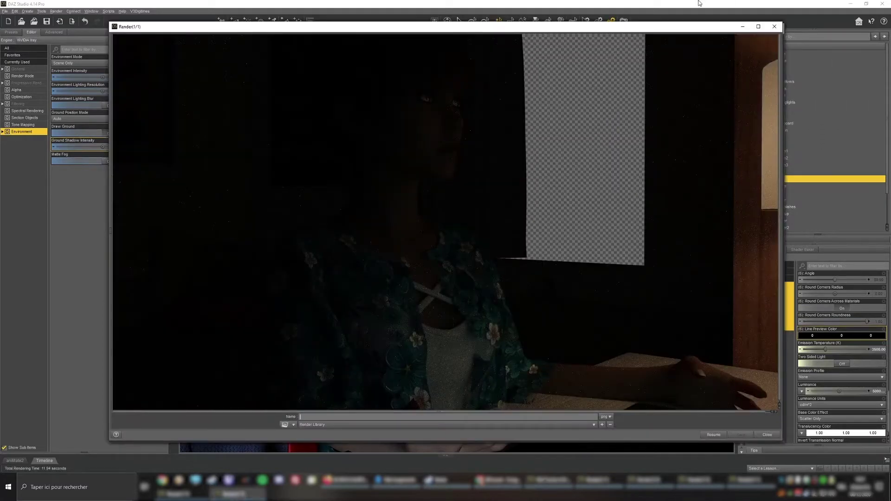
pyautogui.click(727, 3)
# Reframe the camera on the seated woman beside the desk lamp and select the lamp
pyautogui.moveTo(706, 67); pyautogui.dragTo(709, 70)
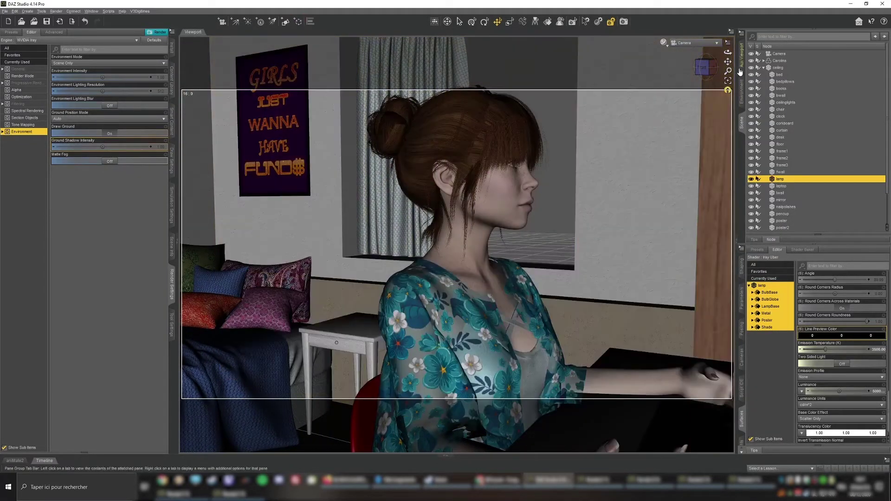
pyautogui.moveTo(703, 67)
pyautogui.mouseDown()
pyautogui.moveTo(694, 67)
pyautogui.moveTo(706, 68)
pyautogui.moveTo(711, 54)
pyautogui.mouseUp()
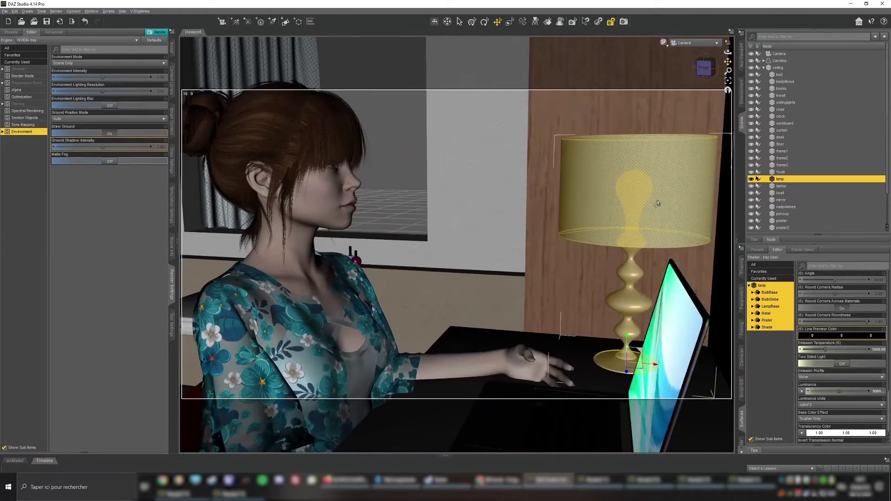
pyautogui.click(648, 203)
# Check the desk lamp's Luminance and Emission Temperature values
pyautogui.click(877, 392)
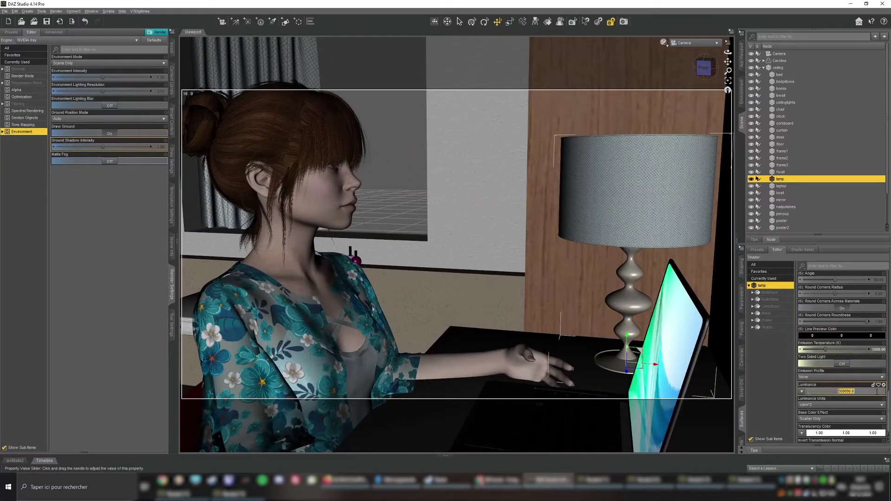
pyautogui.click(870, 350)
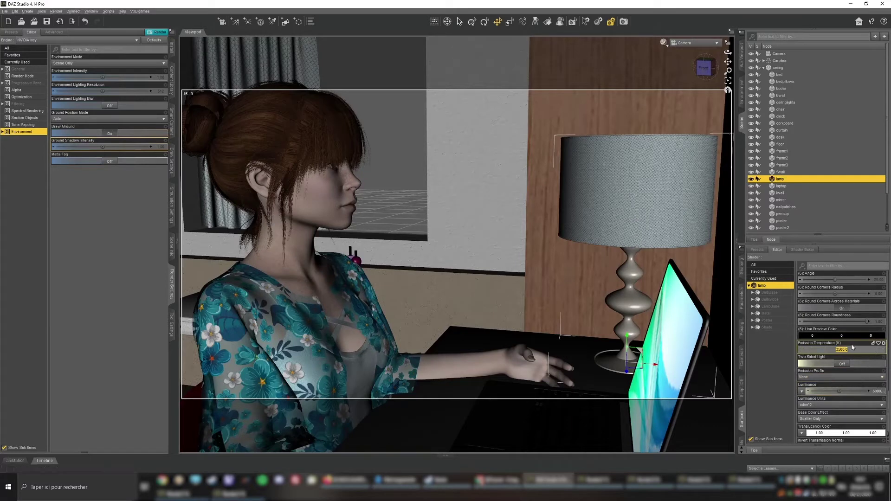
pyautogui.click(868, 392)
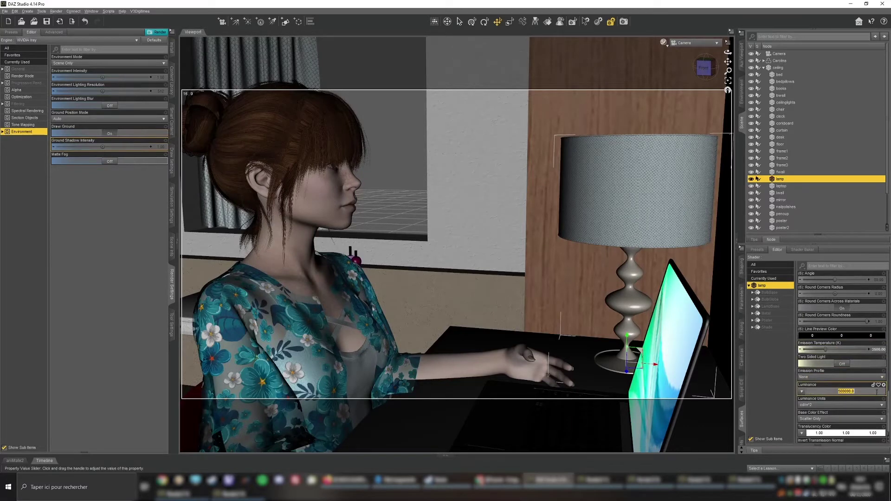
pyautogui.click(847, 391)
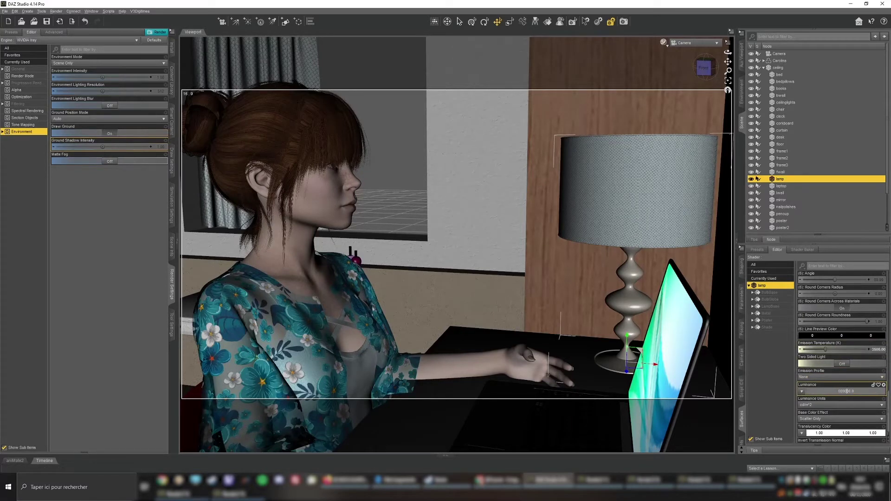
pyautogui.press('Return')
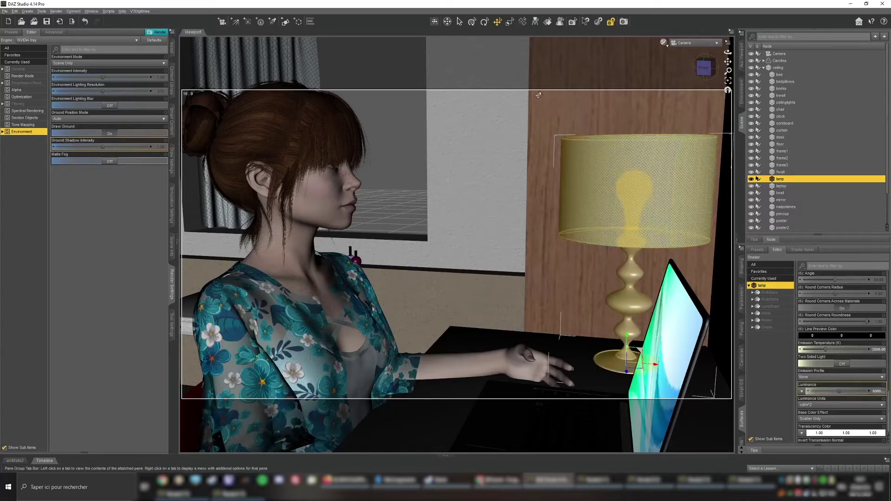
# Test-render the woman beside the lit desk lamp and cancel the render after checking the lighting
pyautogui.click(623, 22)
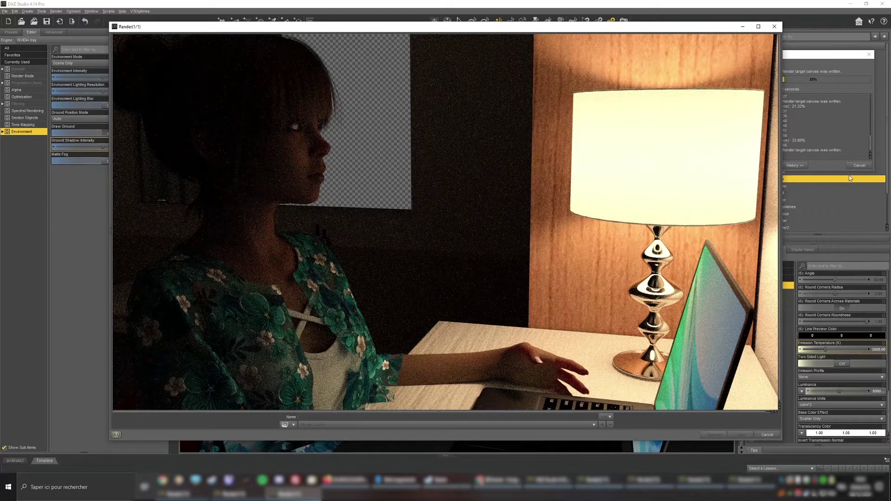
pyautogui.click(859, 167)
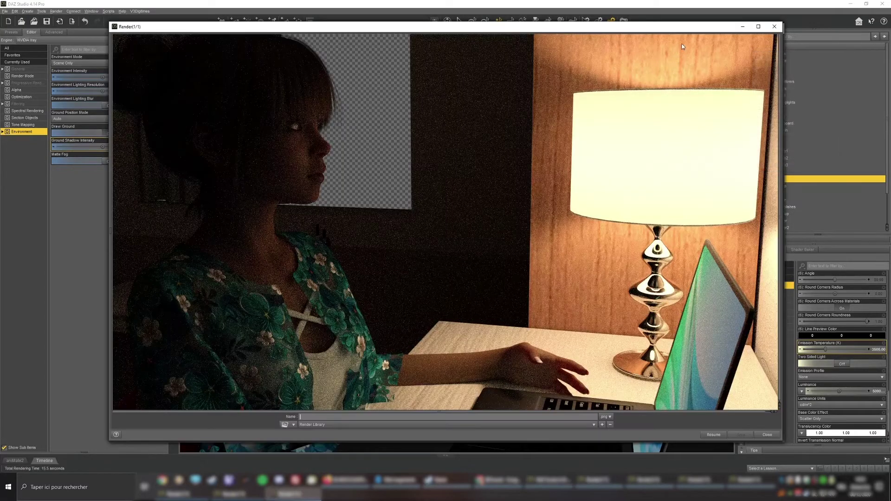
pyautogui.click(690, 3)
# Switch to the Perspective View and frame the whole room from outside
pyautogui.click(684, 44)
pyautogui.click(685, 52)
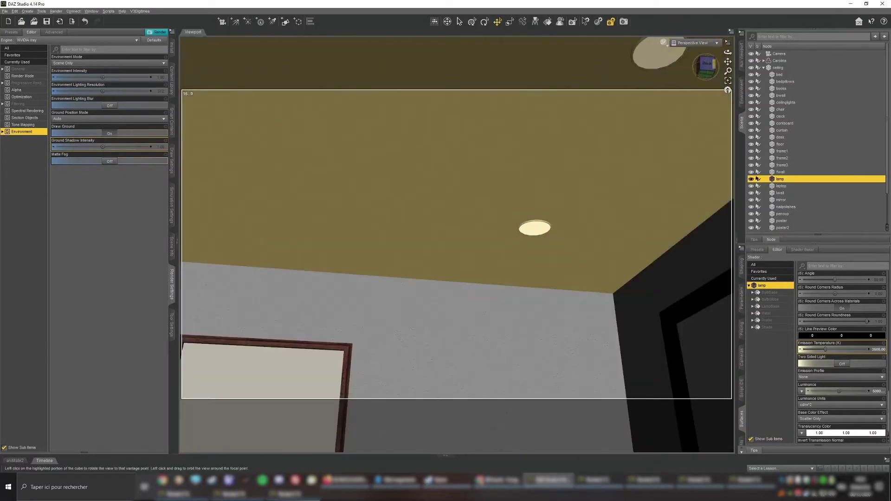
pyautogui.moveTo(727, 52); pyautogui.dragTo(710, 88)
pyautogui.scroll(-6, 647, 109)
pyautogui.scroll(-10, 568, 200)
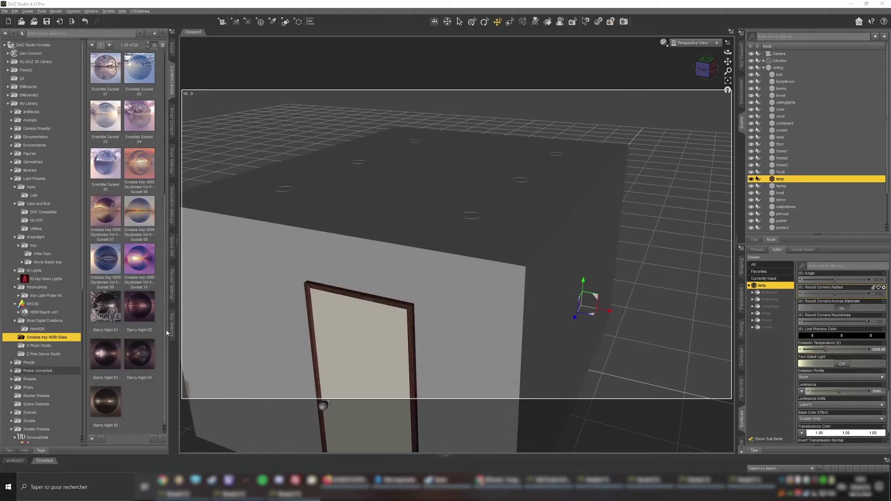
# Load the Starry Night 02 preset from the Orestes Iray HDRI Skies and collapse the ceiling group in the scene list
pyautogui.click(172, 287)
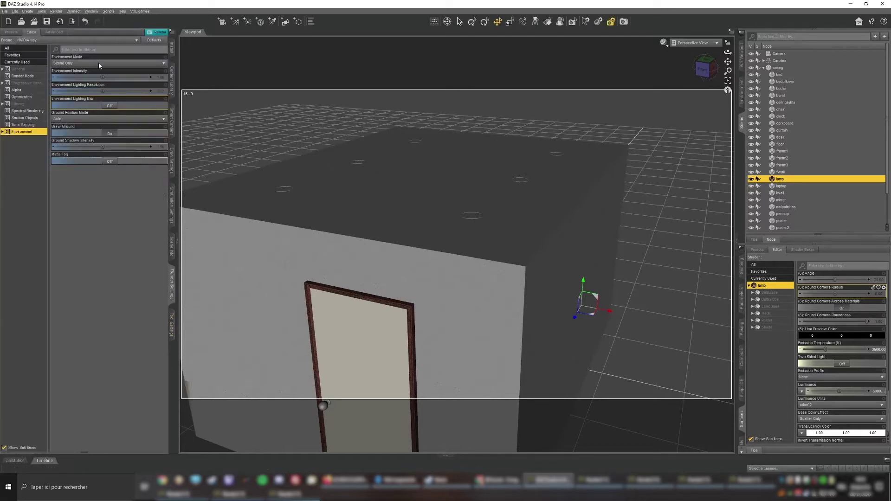
pyautogui.click(172, 91)
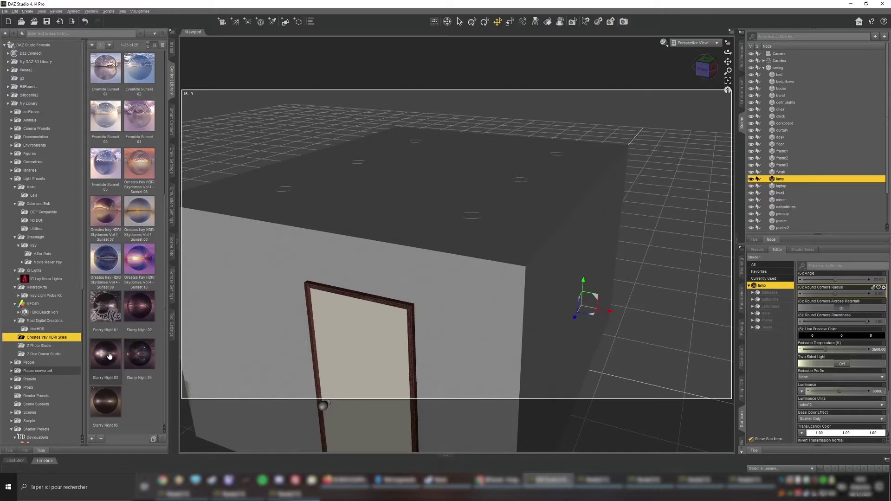
pyautogui.click(139, 307)
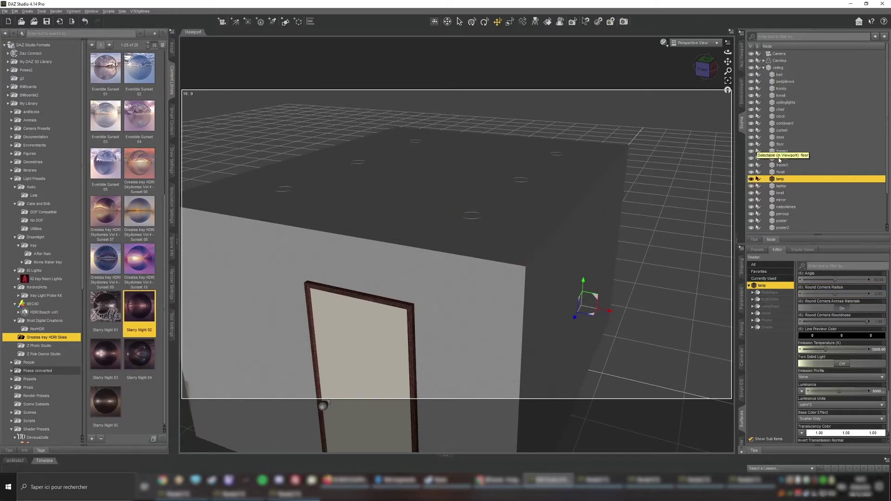
pyautogui.click(763, 68)
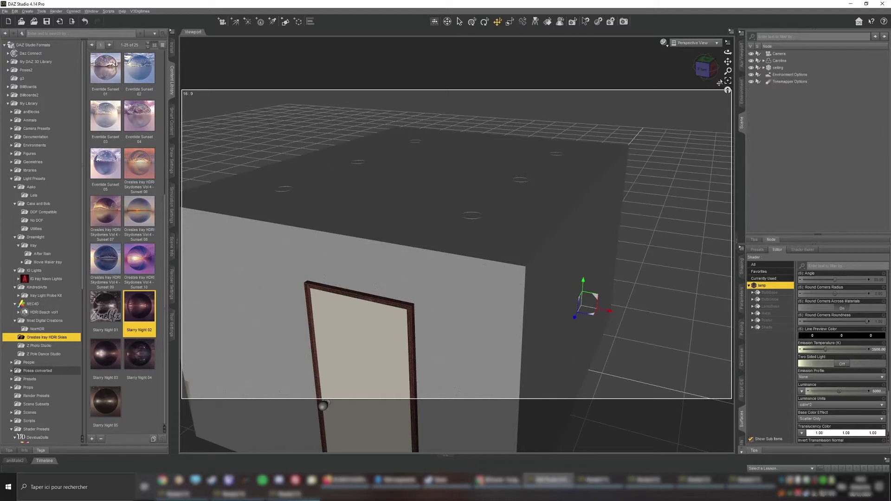
# Preview the room with the NVIDIA Iray draw style and orbit around to its window side against the sky
pyautogui.moveTo(707, 69); pyautogui.dragTo(704, 50)
pyautogui.click(664, 43)
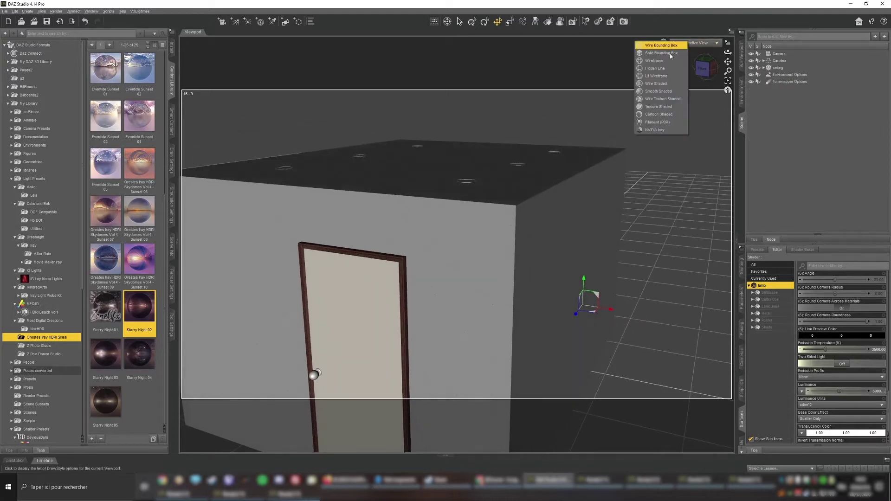
pyautogui.click(655, 129)
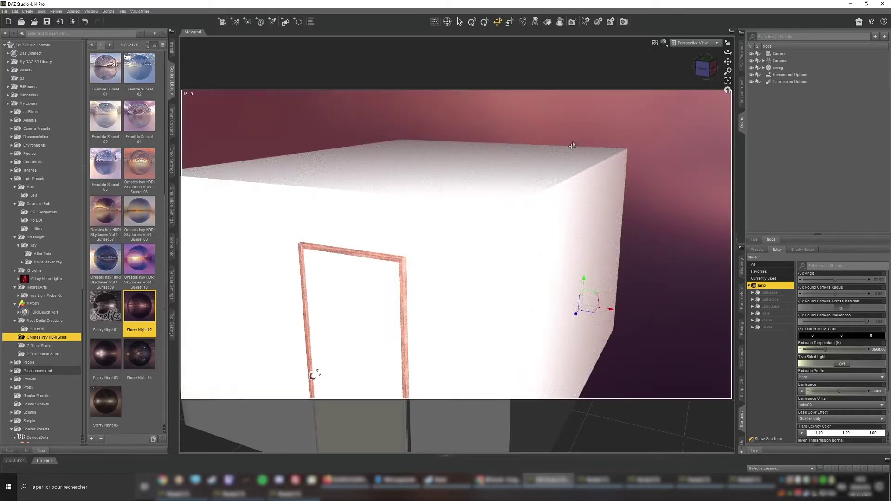
pyautogui.scroll(-5, 589, 160)
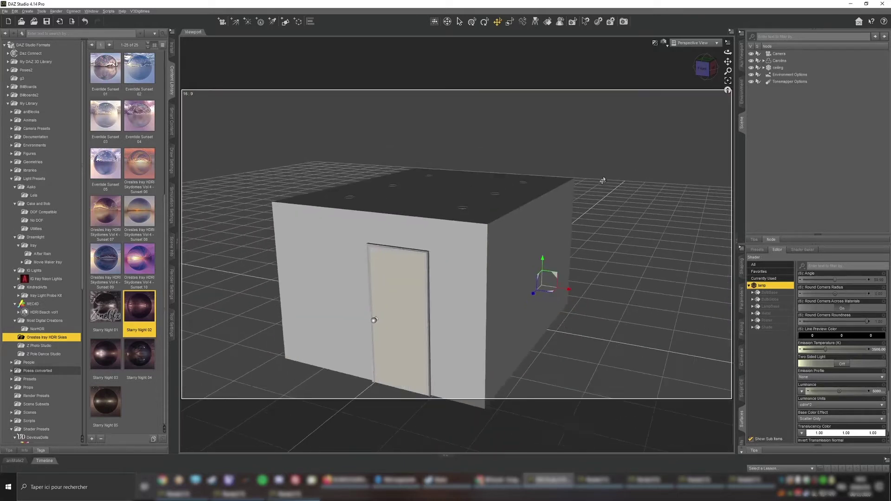
pyautogui.scroll(-3, 602, 173)
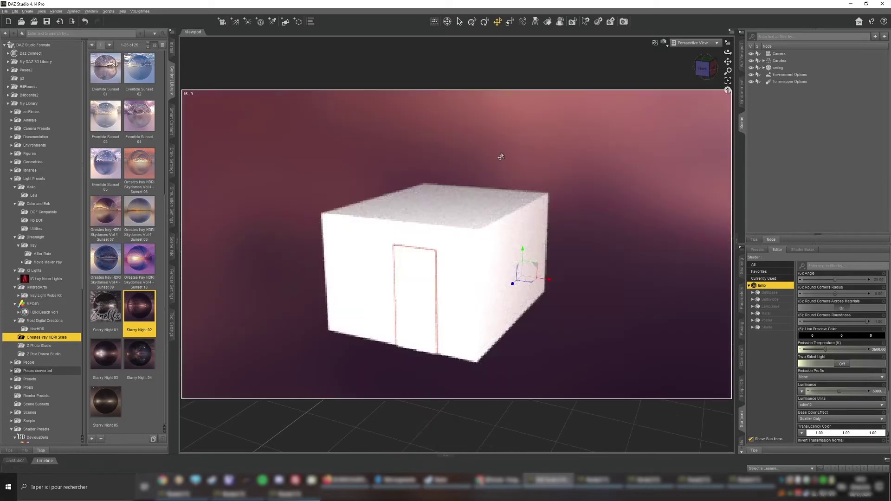
pyautogui.moveTo(707, 71); pyautogui.dragTo(709, 68)
pyautogui.moveTo(703, 68); pyautogui.dragTo(711, 68)
pyautogui.click(708, 68)
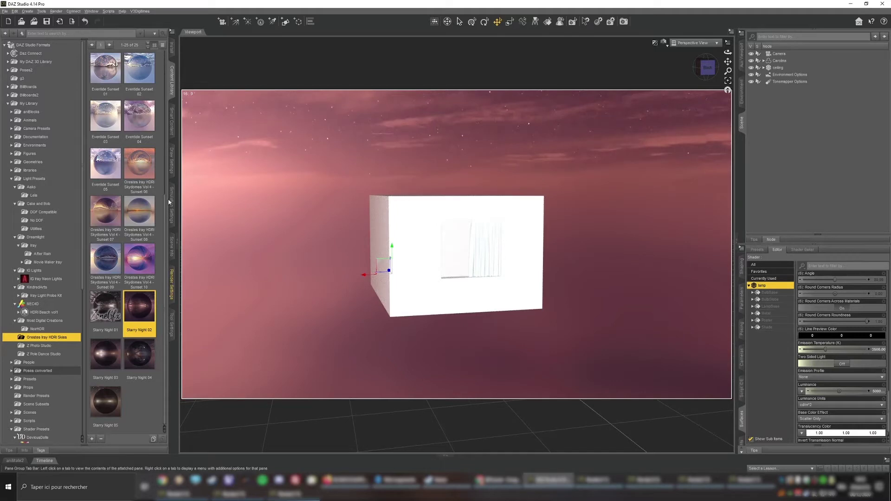
# Set the Environment Intensity to 0.1
pyautogui.click(172, 292)
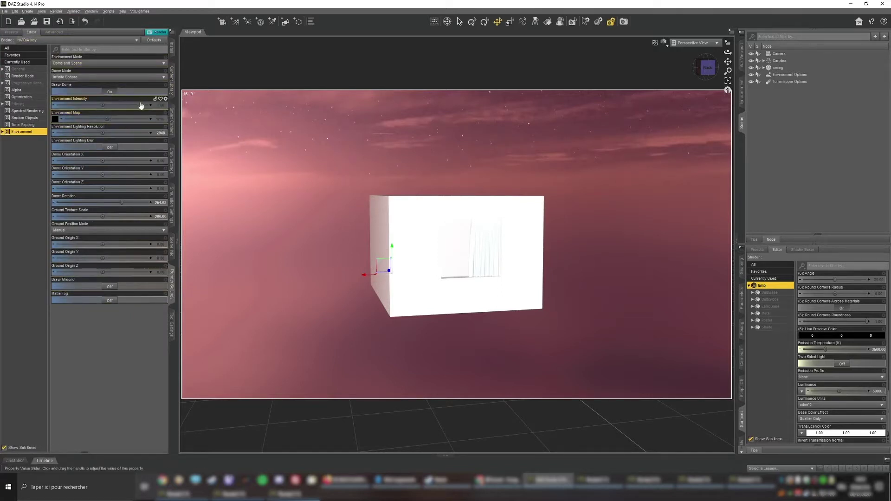
pyautogui.click(96, 104)
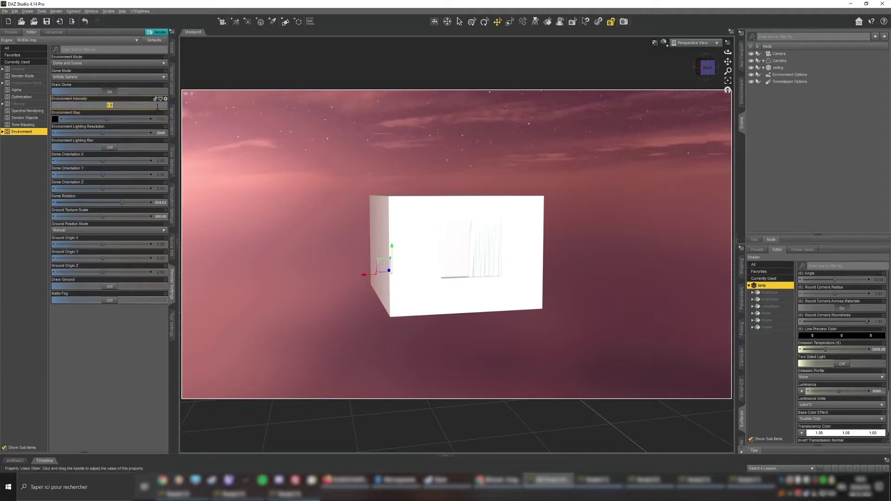
pyautogui.write('0.1')
pyautogui.press('Return')
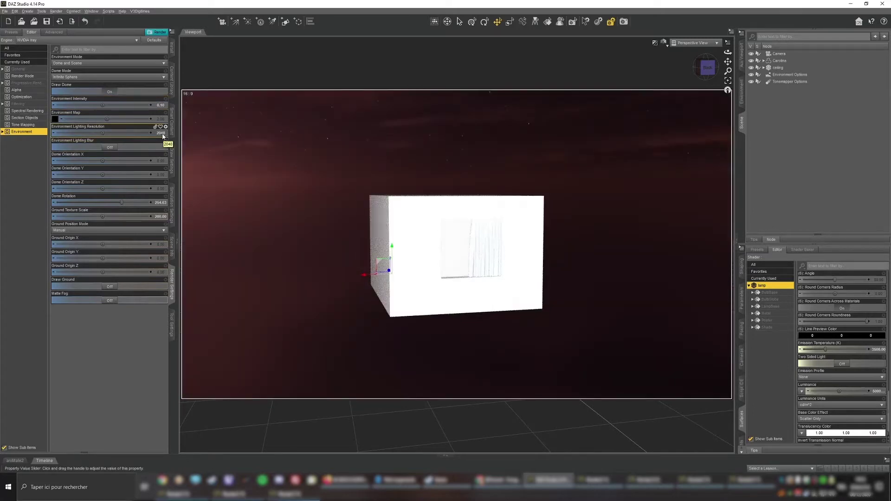
# Set the Environment Map value to 0.5
pyautogui.doubleClick(165, 119)
pyautogui.write('0')
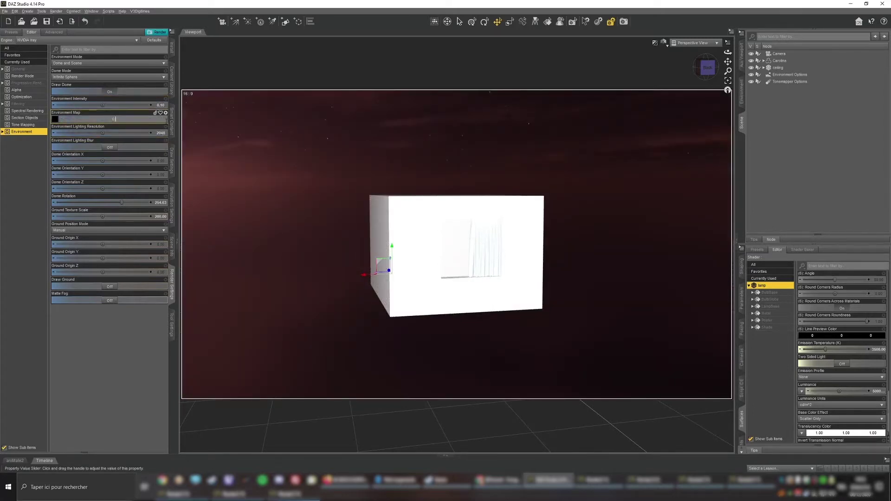
pyautogui.write('.5')
pyautogui.press('Return')
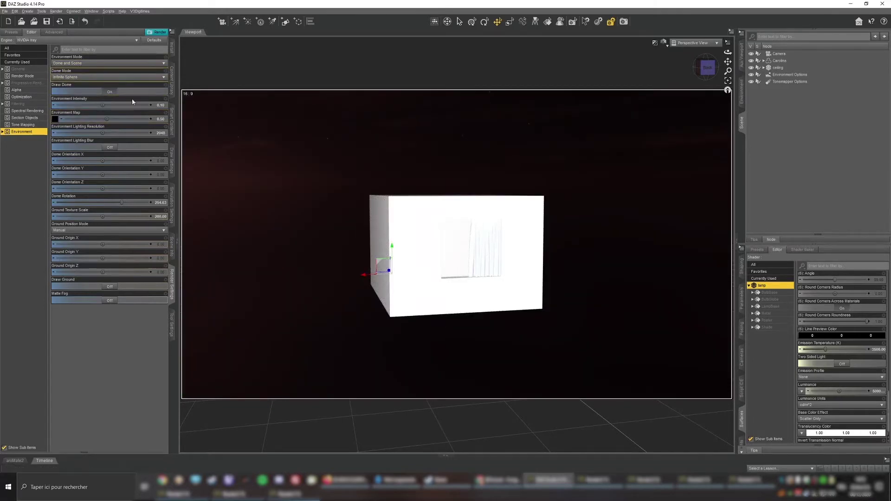
# Lower the Environment Intensity to 0.02
pyautogui.click(161, 105)
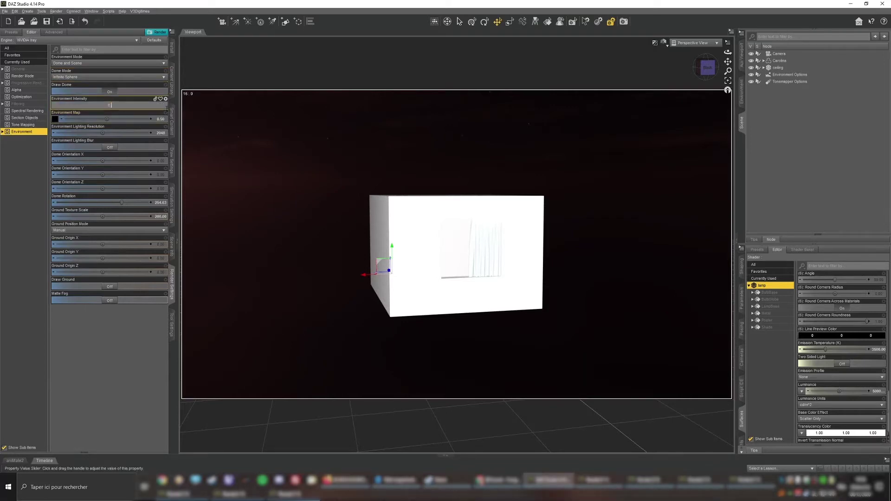
pyautogui.write('0.02')
pyautogui.press('Return')
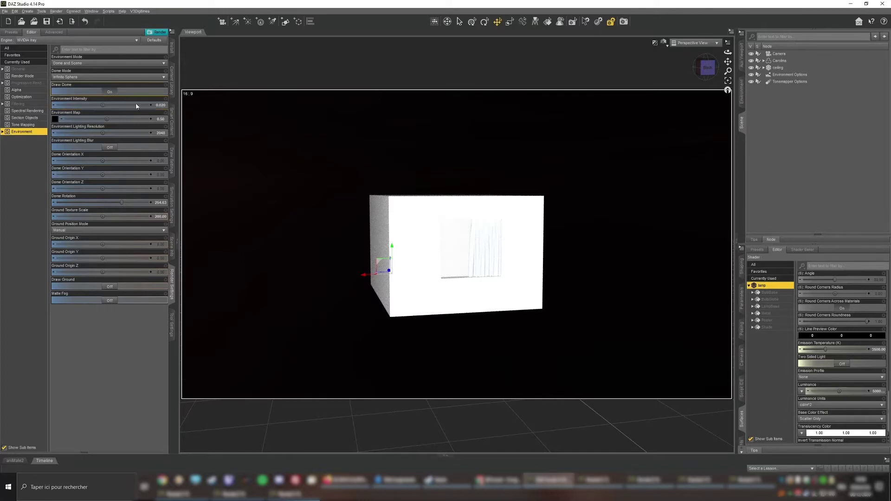
# Set the Environment Intensity to 0.50 and the Environment Map value to 0.10
pyautogui.click(160, 106)
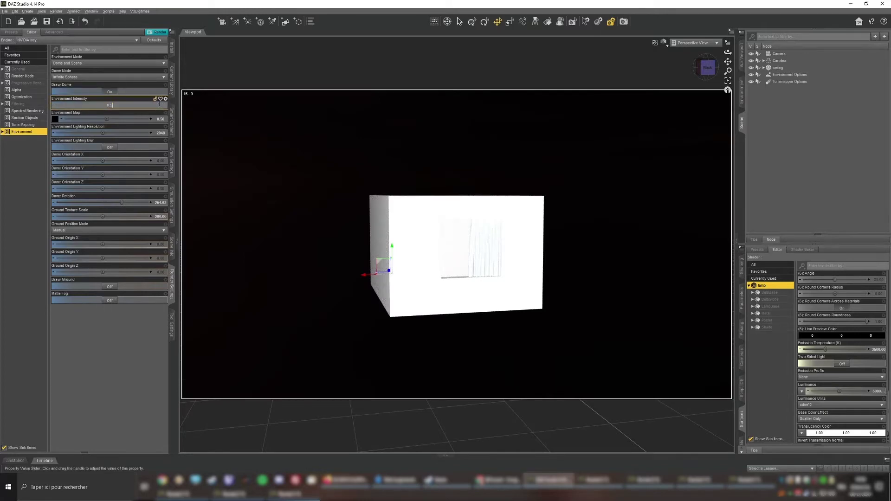
pyautogui.write('0.50')
pyautogui.press('Return')
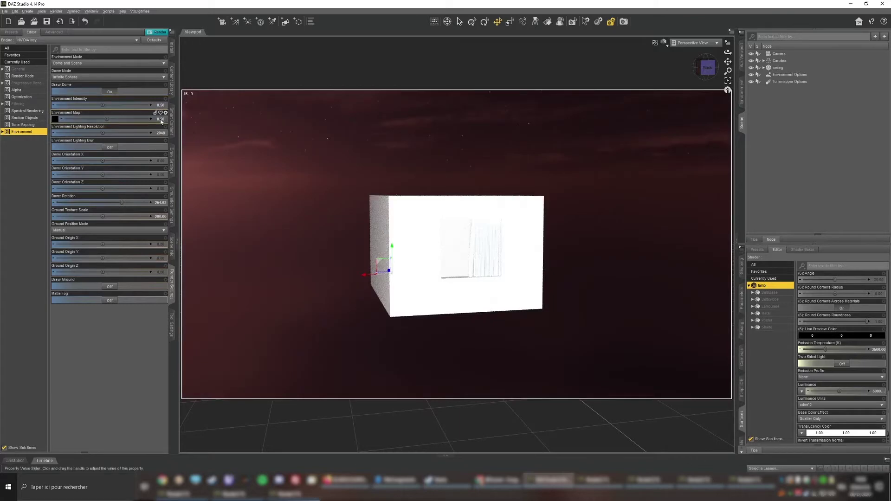
pyautogui.click(161, 119)
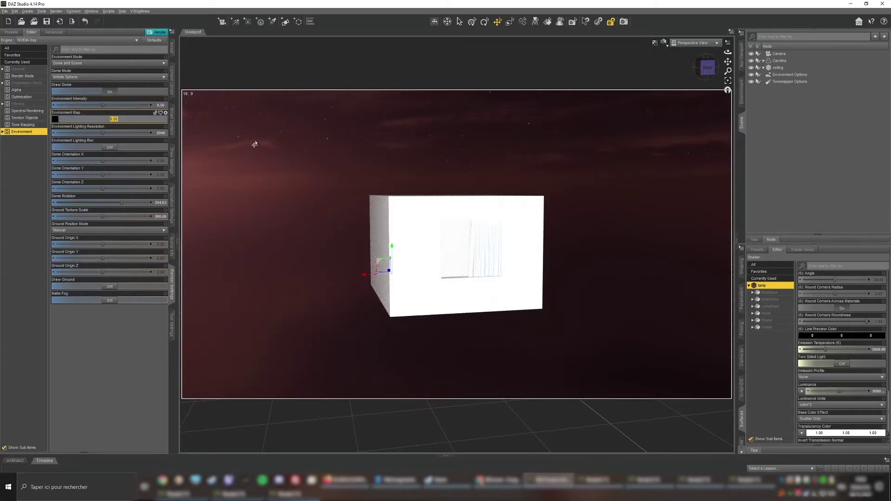
pyautogui.write('0.10')
pyautogui.press('Return')
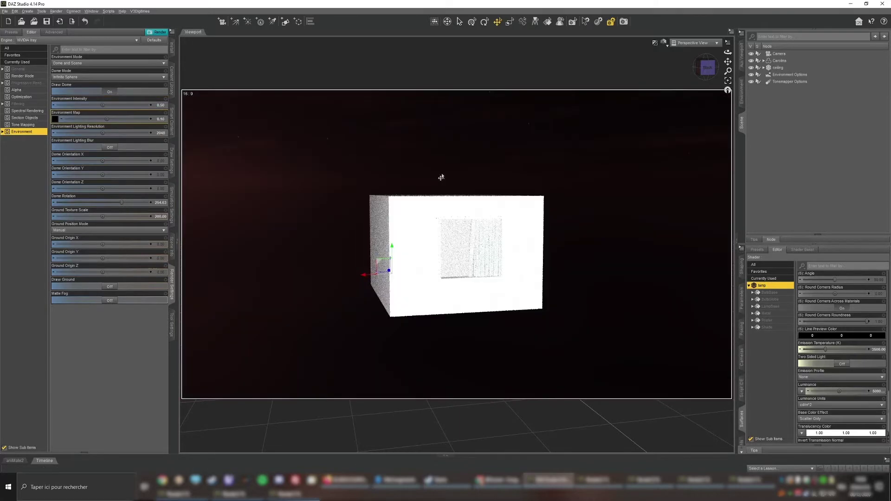
# Switch the Iray preview to the scene camera and widen the framing around the woman, laptop and desk lamp
pyautogui.moveTo(699, 82); pyautogui.dragTo(712, 69)
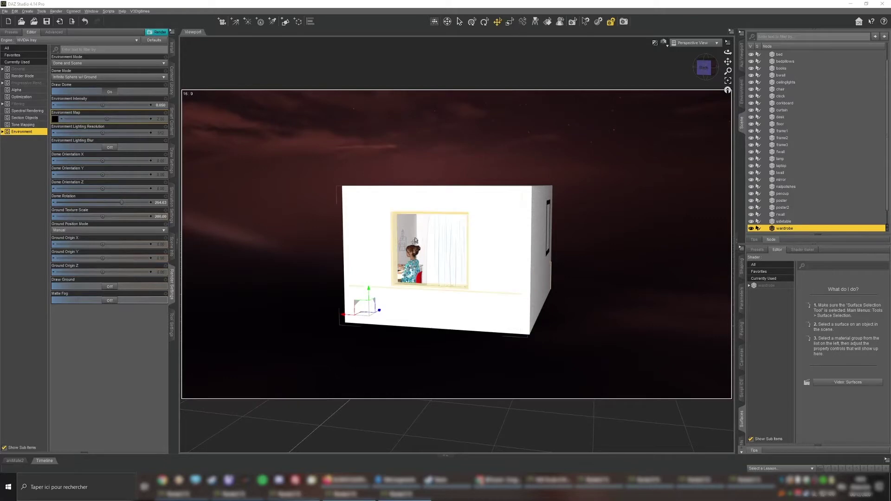
pyautogui.click(693, 43)
pyautogui.click(682, 101)
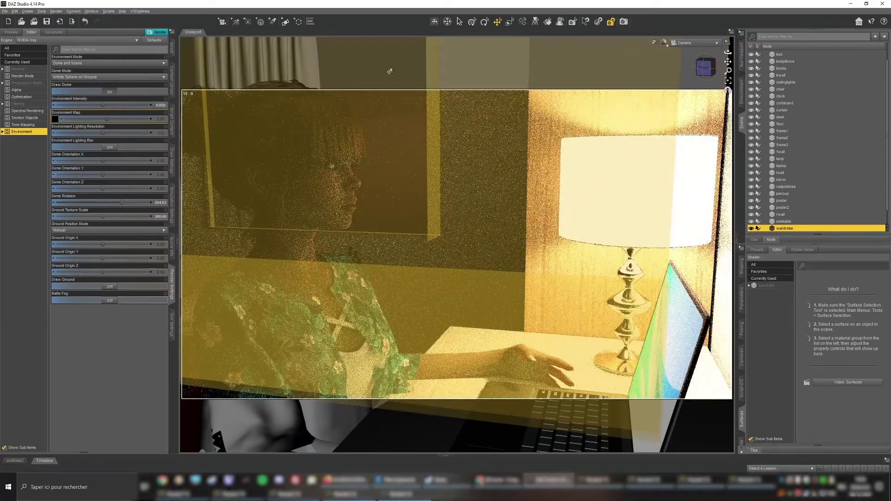
pyautogui.moveTo(378, 135); pyautogui.dragTo(514, 129)
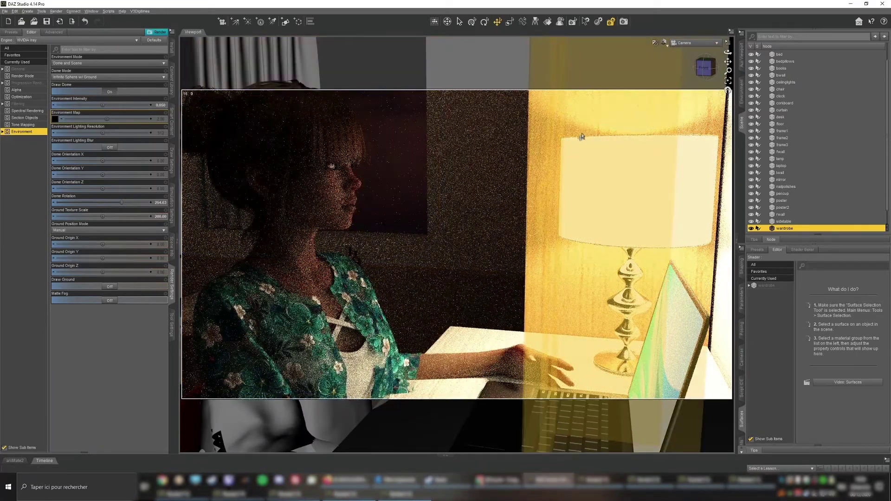
pyautogui.scroll(-2, 580, 138)
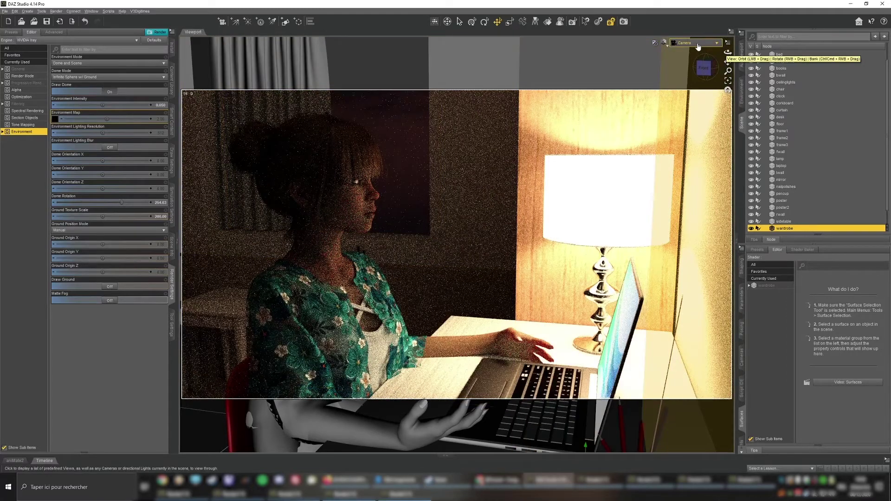
# Show the room from outside in Perspective View and create a new distant light in the scene
pyautogui.click(698, 47)
pyautogui.click(689, 49)
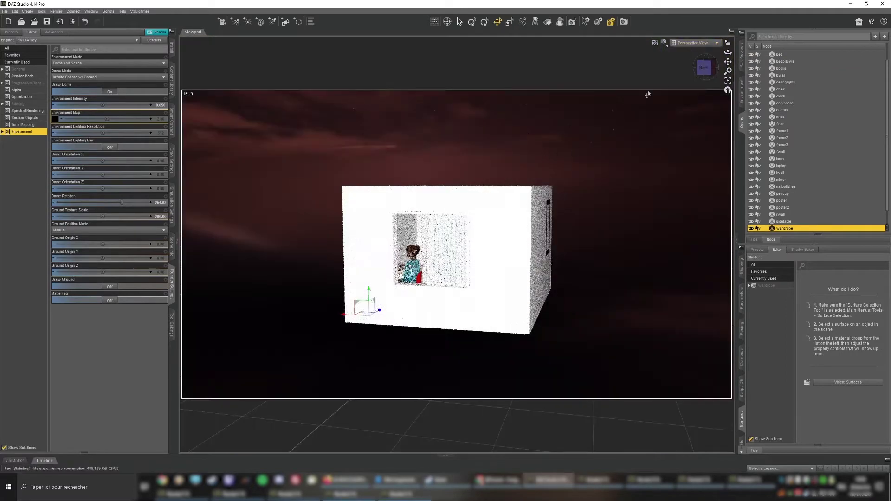
pyautogui.moveTo(704, 68); pyautogui.dragTo(703, 78)
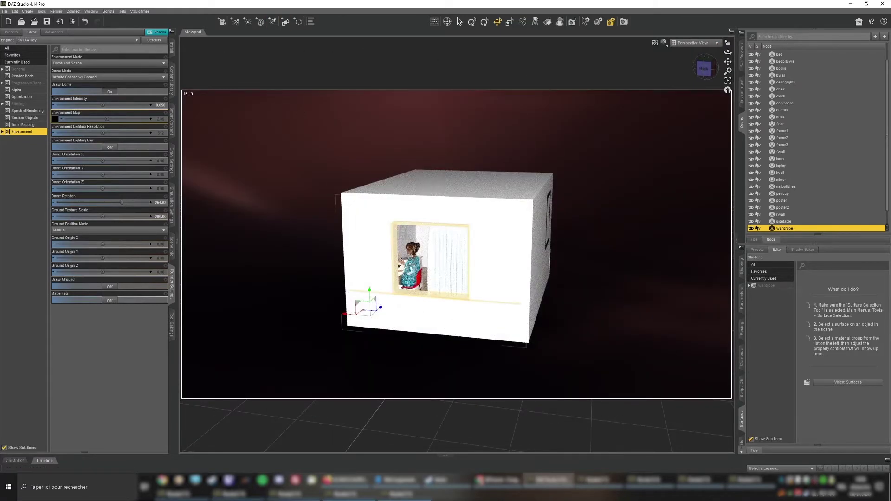
pyautogui.click(284, 22)
pyautogui.click(374, 138)
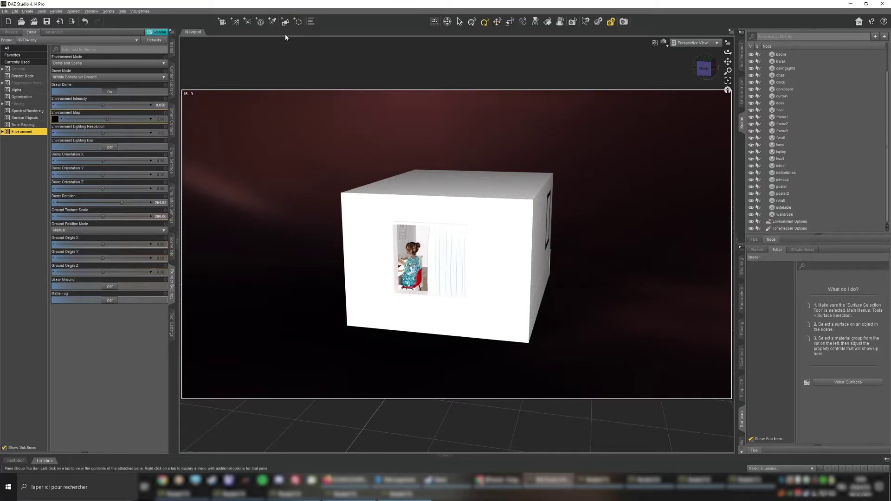
pyautogui.click(235, 22)
pyautogui.click(359, 248)
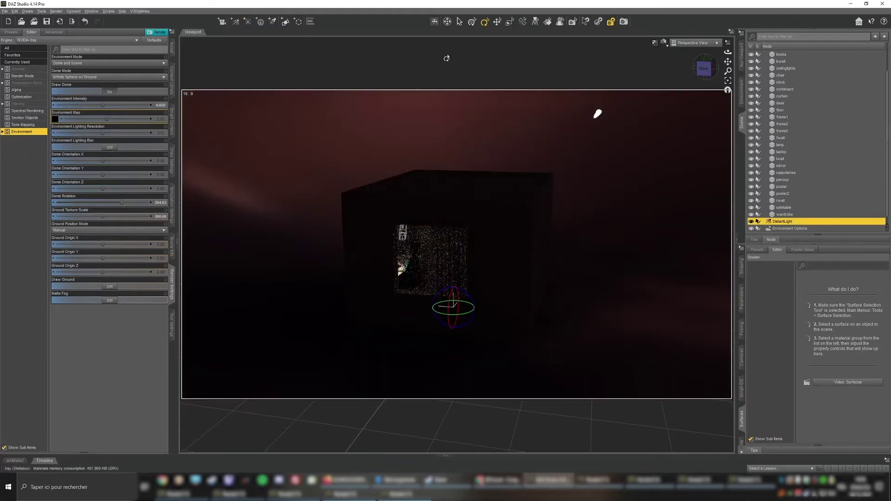
# Move the distant light outside in front of the window wall and rotate it to shine on that wall
pyautogui.click(497, 22)
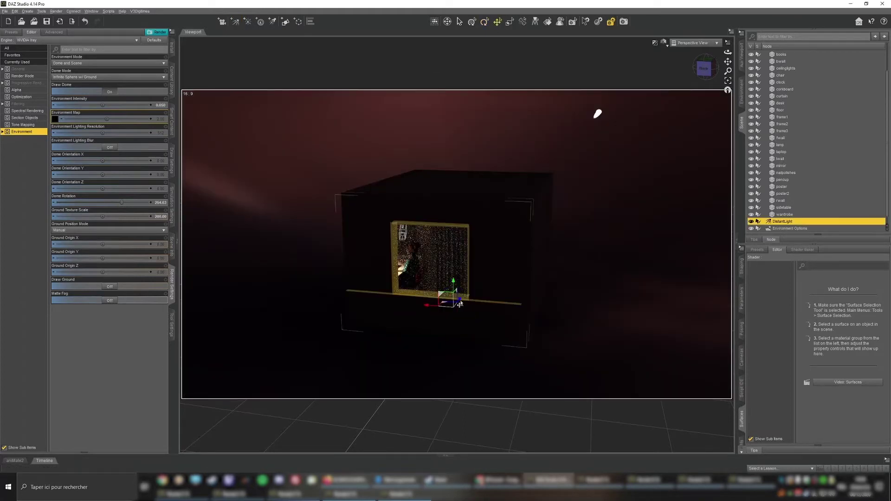
pyautogui.moveTo(459, 302)
pyautogui.mouseDown()
pyautogui.moveTo(428, 383)
pyautogui.moveTo(431, 317)
pyautogui.mouseUp()
pyautogui.click(484, 22)
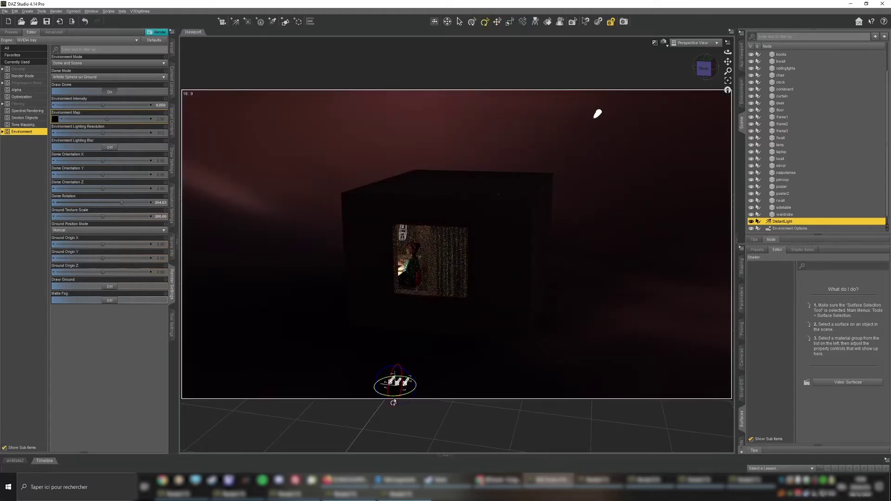
pyautogui.moveTo(393, 401)
pyautogui.mouseDown()
pyautogui.moveTo(380, 403)
pyautogui.moveTo(372, 388)
pyautogui.moveTo(380, 380)
pyautogui.moveTo(378, 398)
pyautogui.moveTo(528, 166)
pyautogui.mouseUp()
# Raise the distant light to window height and shift it sideways in front of the window
pyautogui.click(497, 21)
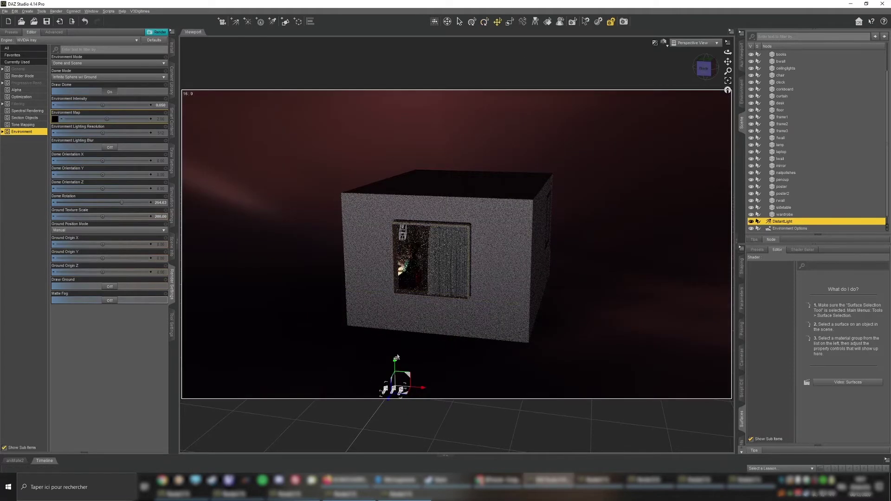
pyautogui.moveTo(393, 366); pyautogui.dragTo(392, 232)
pyautogui.moveTo(402, 271); pyautogui.dragTo(464, 268)
# Set the distant light's Y Rotate to about -154.7 so it shines into the room at an angle
pyautogui.hotkey('ctrl', 'alt', 'r')
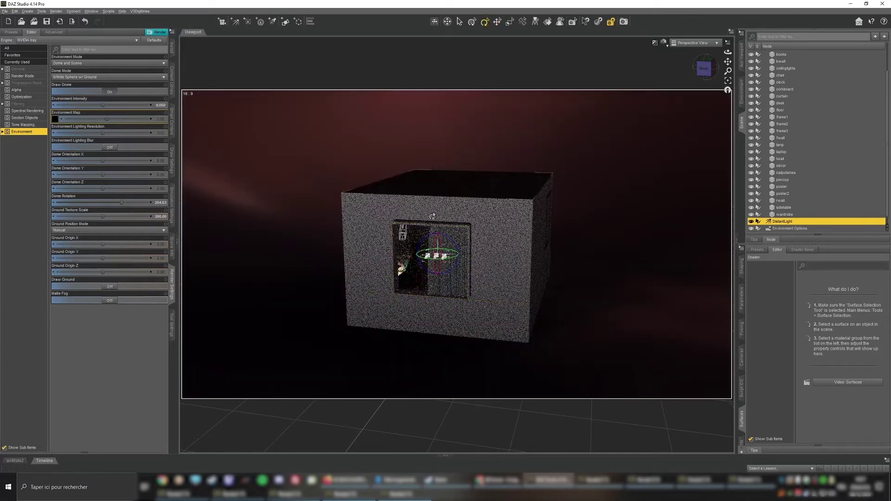
pyautogui.click(741, 298)
pyautogui.click(770, 260)
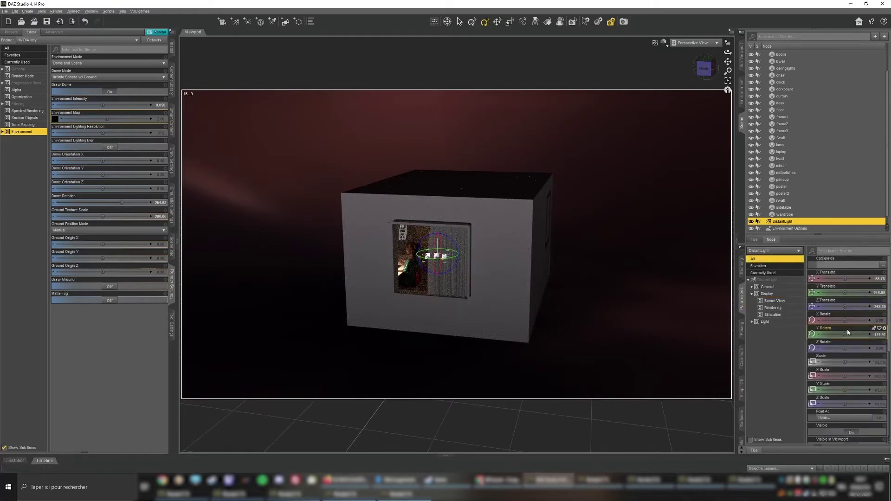
pyautogui.moveTo(844, 334); pyautogui.dragTo(850, 334)
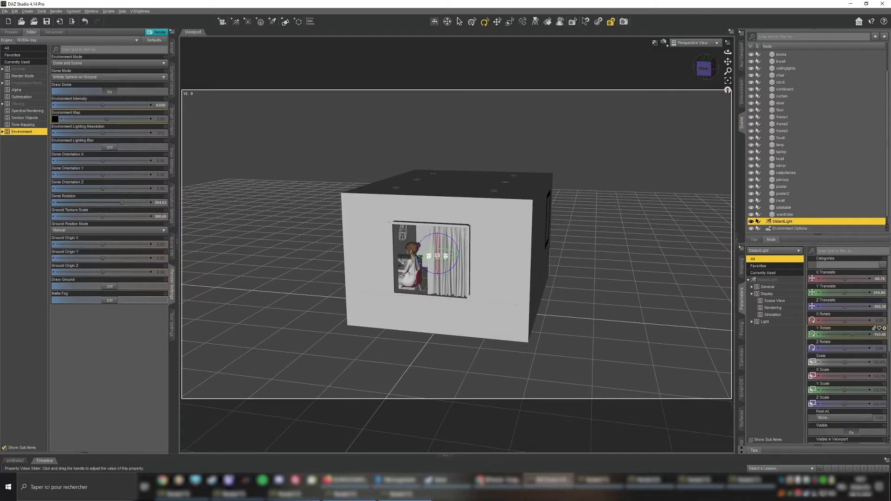
pyautogui.moveTo(852, 334); pyautogui.dragTo(853, 334)
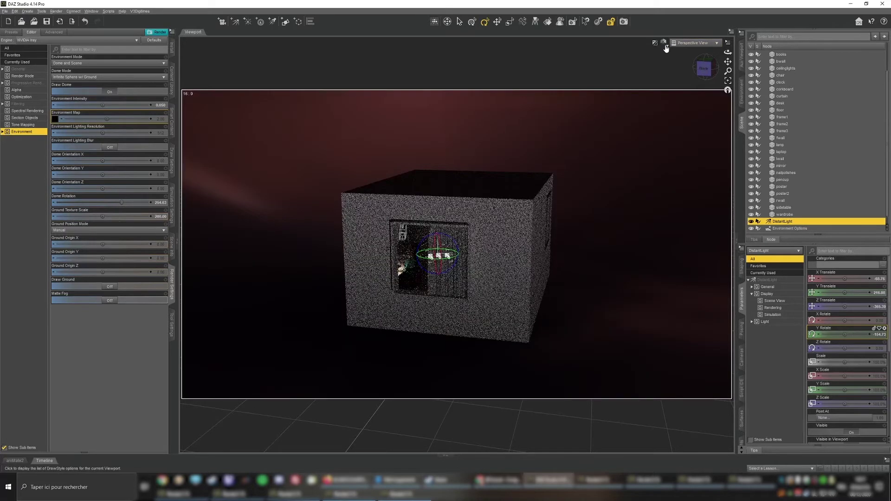
# Set the viewport draw style to Filament (PBR) and tilt the distant light with a negative X Rotate, checking it through the window
pyautogui.click(663, 42)
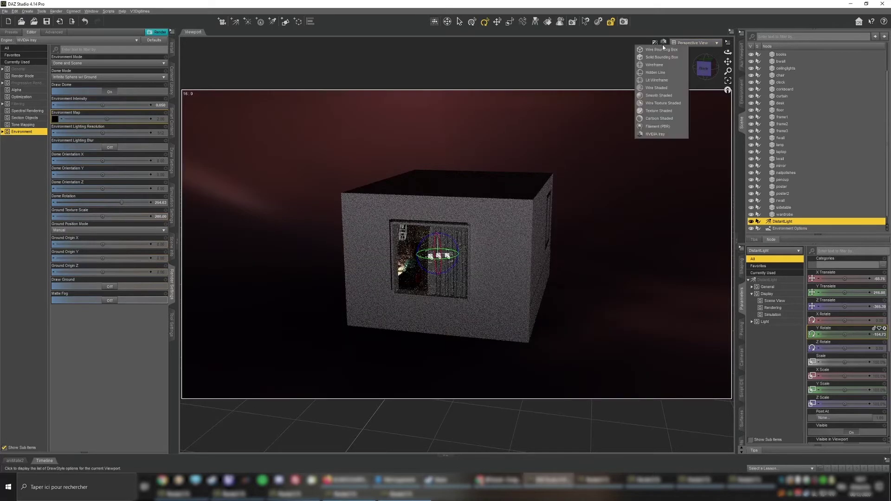
pyautogui.click(672, 128)
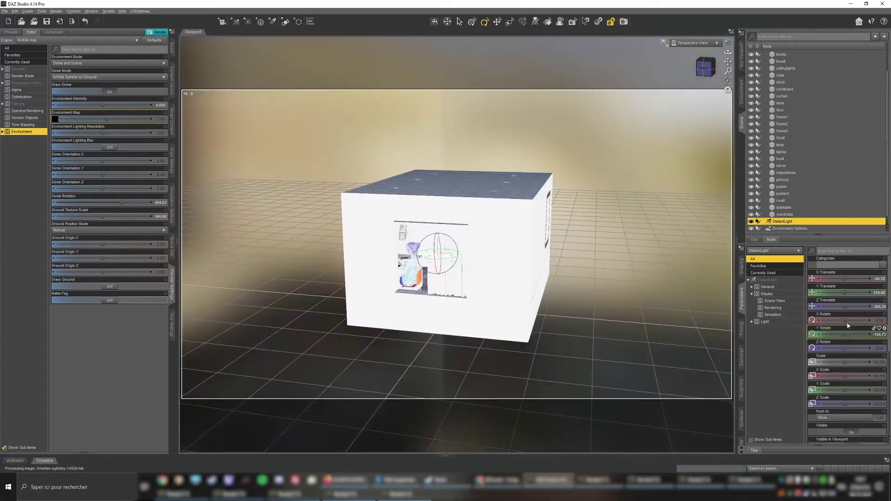
pyautogui.moveTo(843, 319); pyautogui.dragTo(827, 321)
pyautogui.scroll(3, 466, 264)
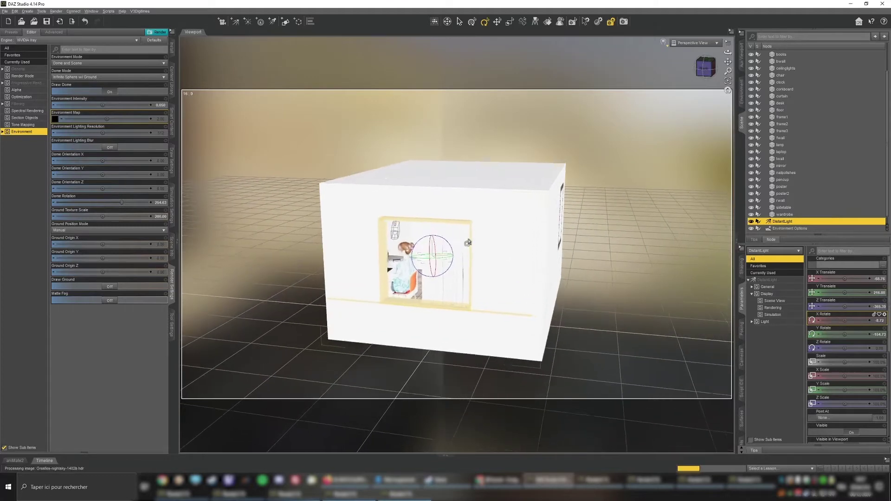
pyautogui.scroll(6, 467, 242)
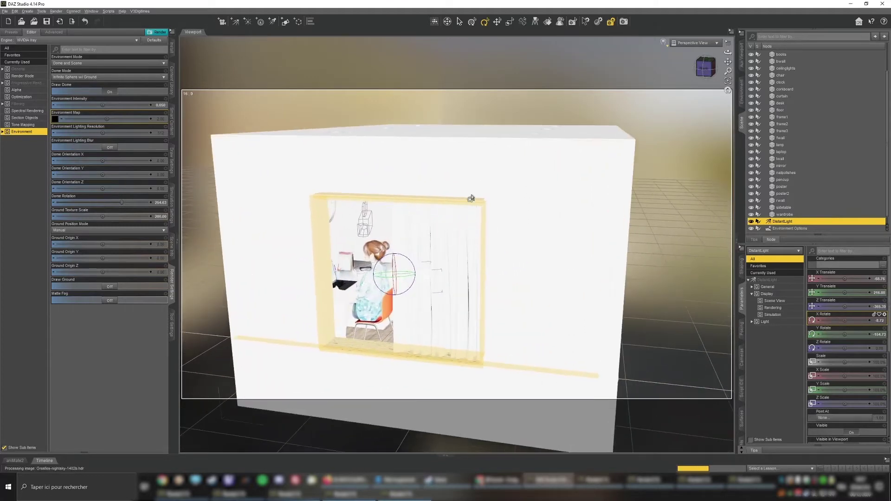
pyautogui.scroll(1, 471, 199)
pyautogui.moveTo(705, 67)
pyautogui.mouseDown()
pyautogui.moveTo(691, 77)
pyautogui.moveTo(702, 74)
pyautogui.mouseUp()
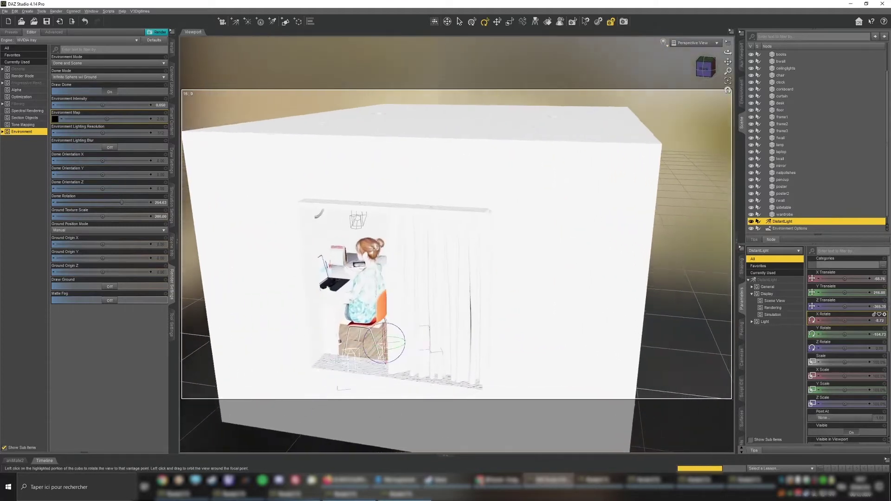
# Switch to the scene camera and render a test image of the woman at the desk
pyautogui.click(694, 42)
pyautogui.click(687, 105)
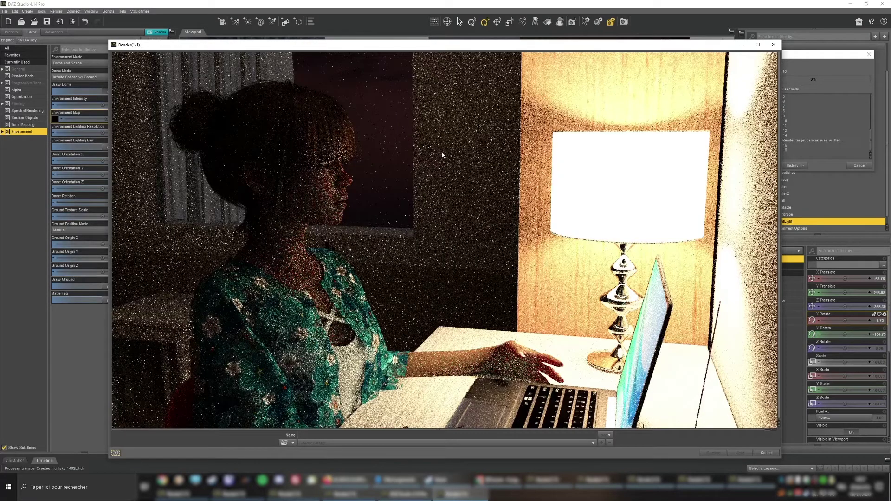
pyautogui.click(457, 6)
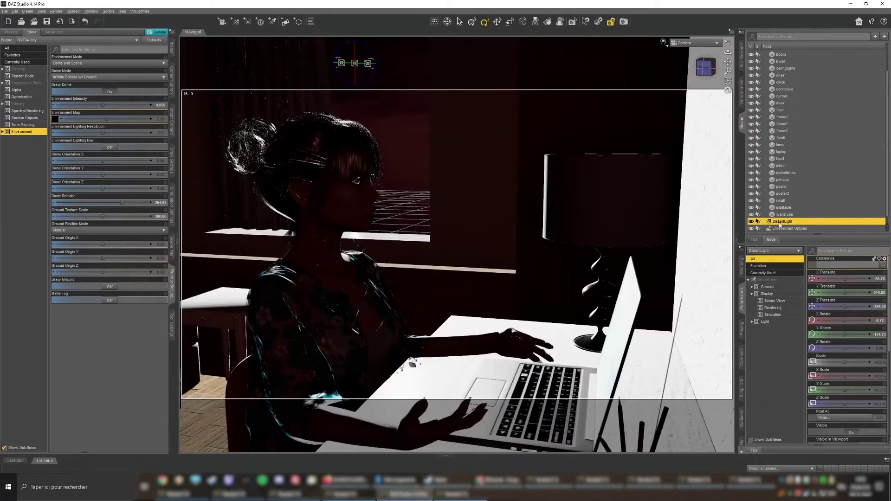
# Raise the distant light's Luminous Flux and render a test image with the viewport in Texture Shaded
pyautogui.scroll(-5, 848, 392)
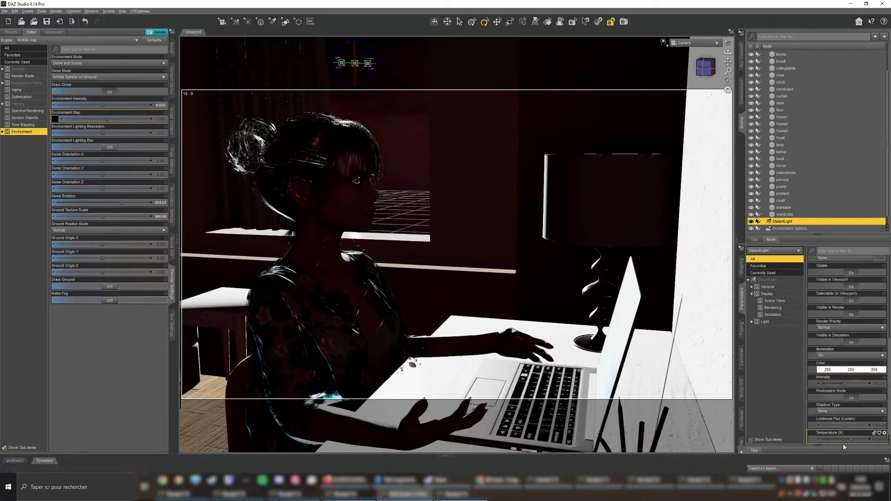
pyautogui.click(876, 428)
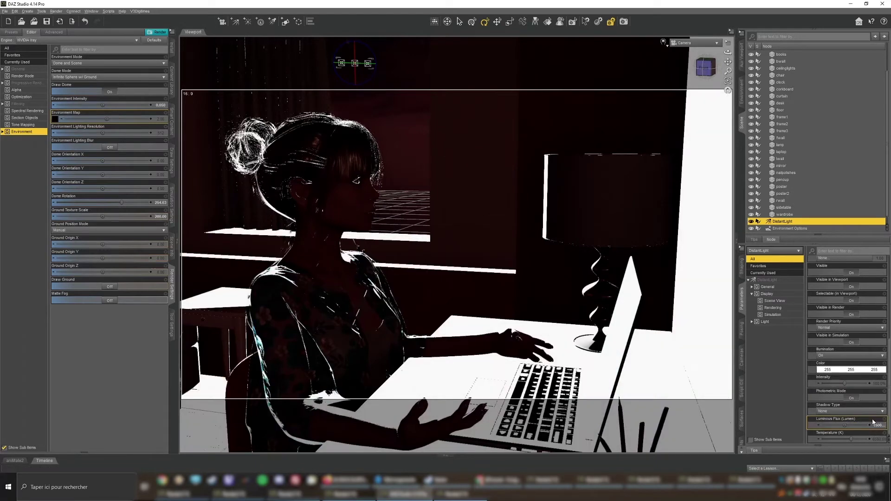
pyautogui.click(664, 42)
pyautogui.click(663, 108)
pyautogui.click(624, 23)
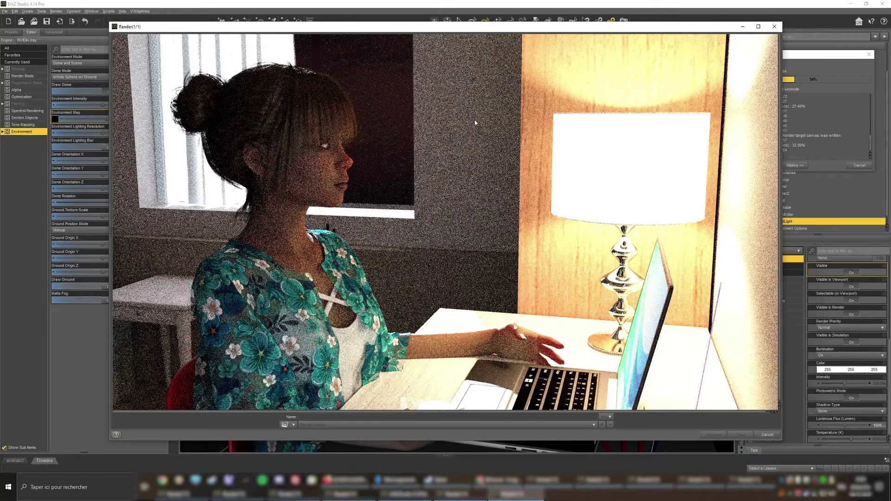
pyautogui.click(856, 166)
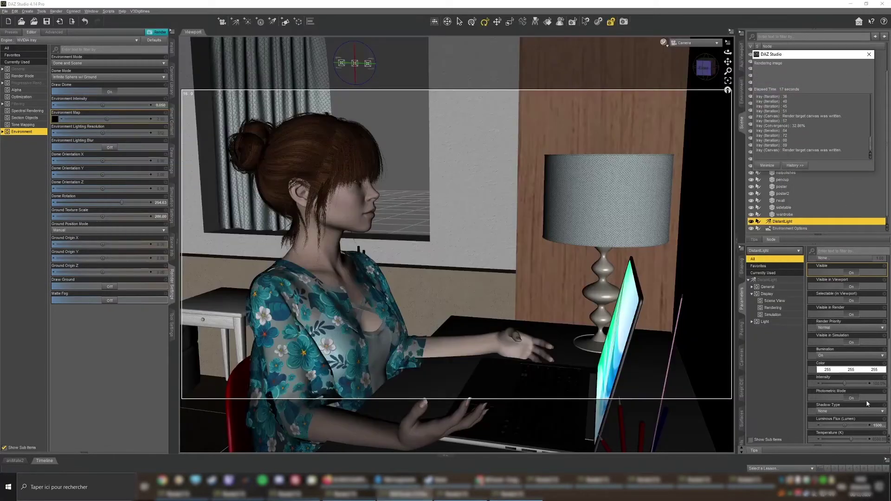
# Check the distant light's Luminous Flux value and set its Temperature to 8000 K
pyautogui.click(875, 425)
pyautogui.click(849, 427)
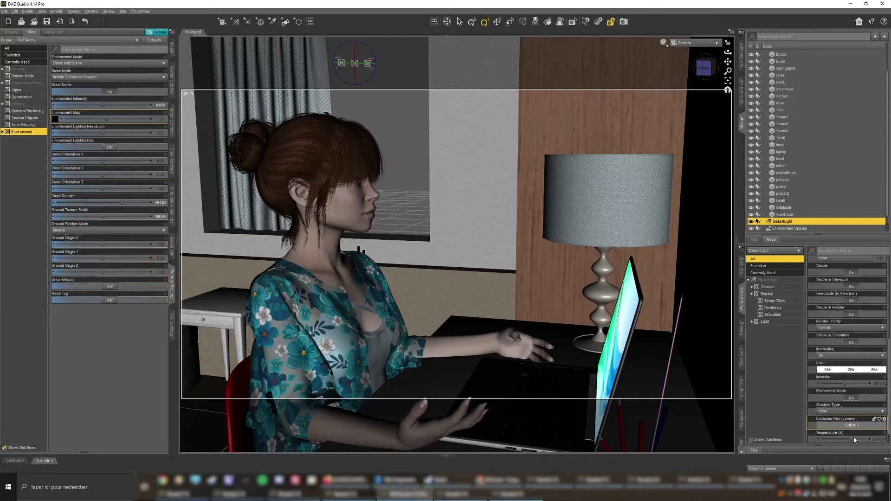
pyautogui.press('Return')
pyautogui.click(877, 443)
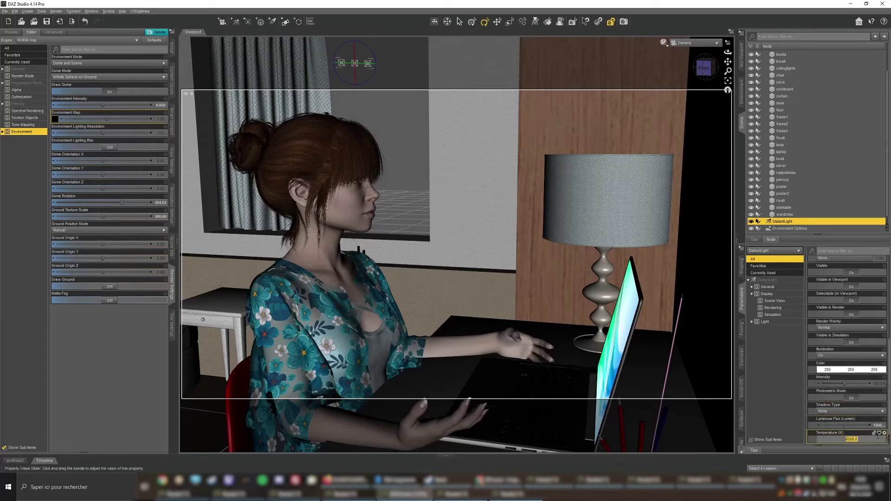
pyautogui.write('8000')
pyautogui.press('Return')
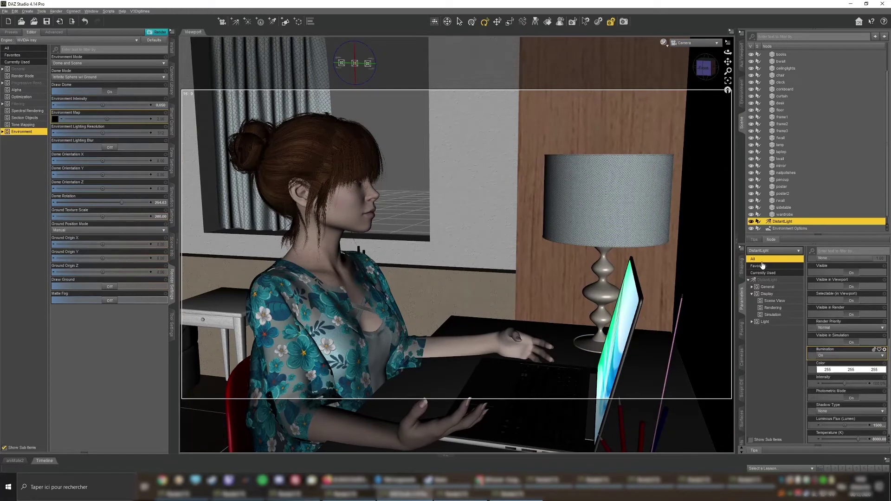
# Lower the distant light's X Rotate to tilt it further and render the camera view
pyautogui.scroll(5, 845, 307)
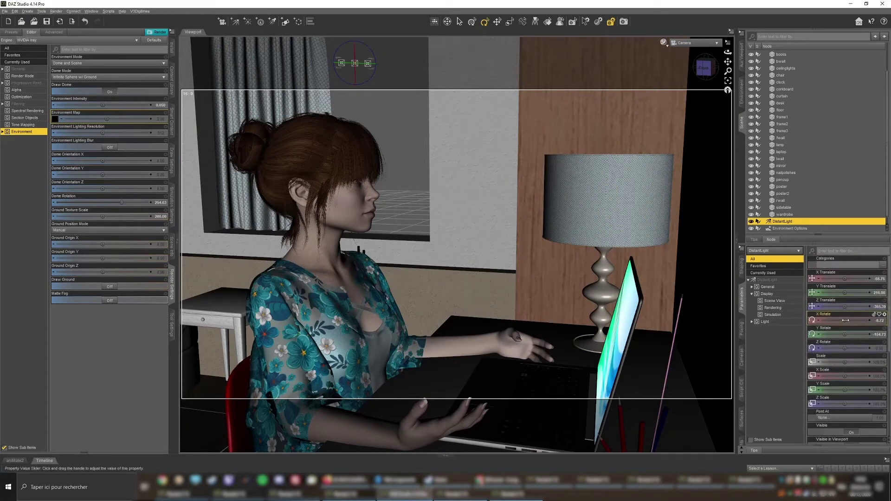
pyautogui.moveTo(848, 320); pyautogui.dragTo(768, 321)
pyautogui.click(623, 22)
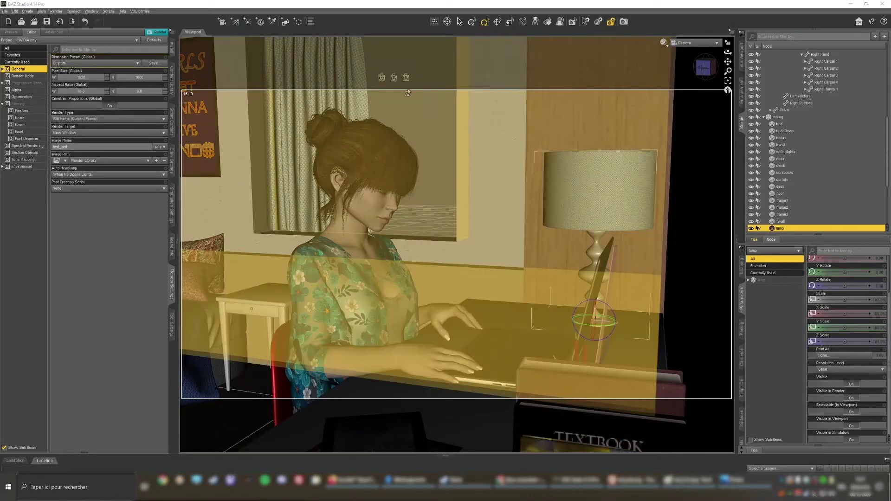
# Collapse the Hip bone hierarchy of the seated woman's figure in the scene list
pyautogui.scroll(4, 808, 157)
pyautogui.scroll(5, 807, 158)
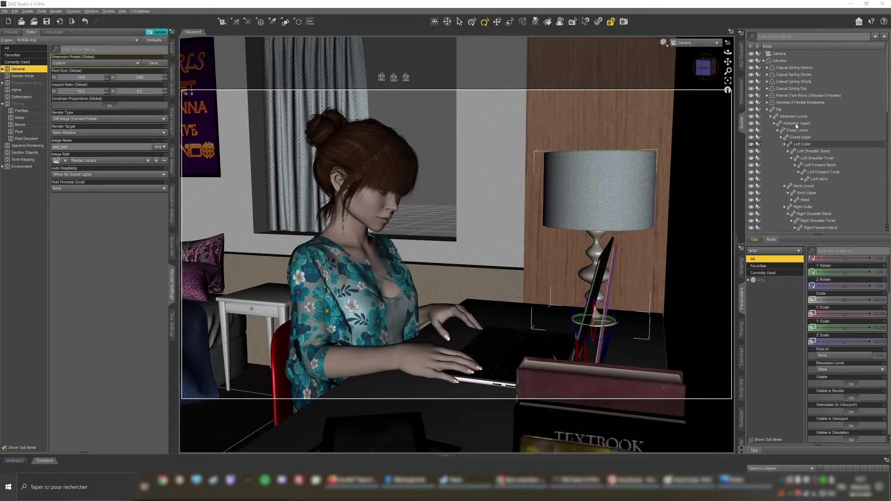
pyautogui.click(767, 110)
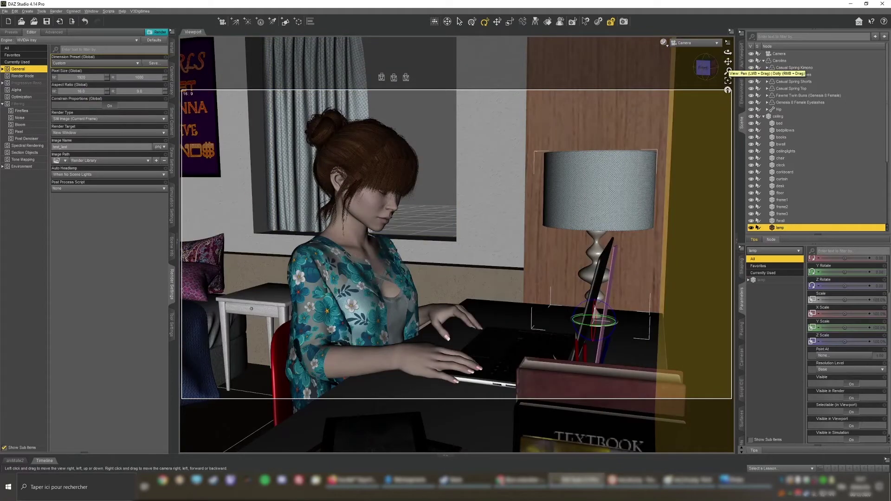
# Move the camera to frame more of the window above the woman and render a test image
pyautogui.moveTo(727, 69); pyautogui.dragTo(725, 62)
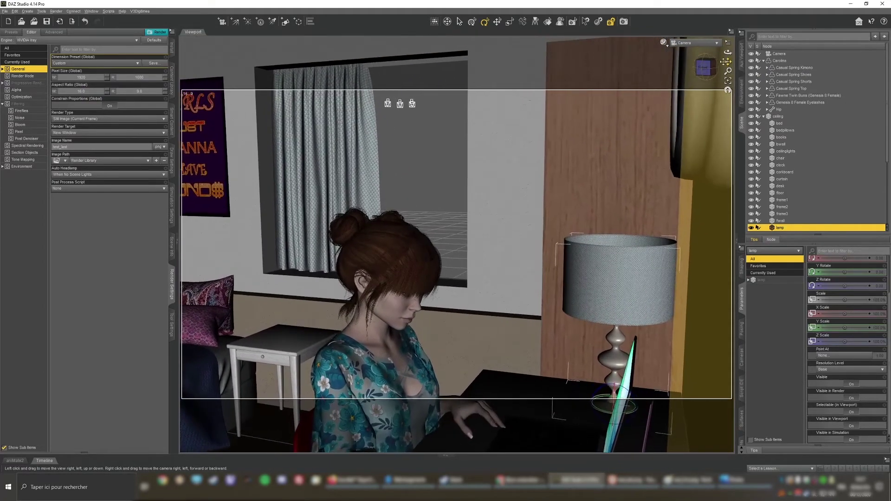
pyautogui.click(623, 21)
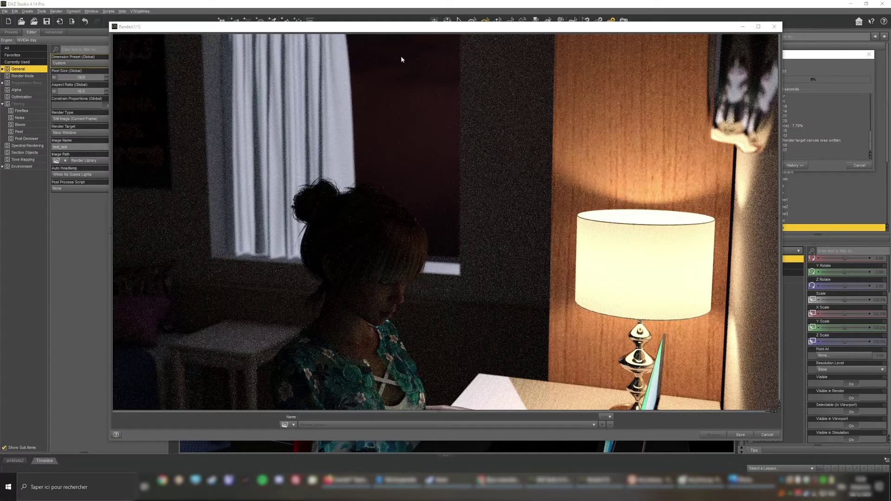
pyautogui.click(857, 166)
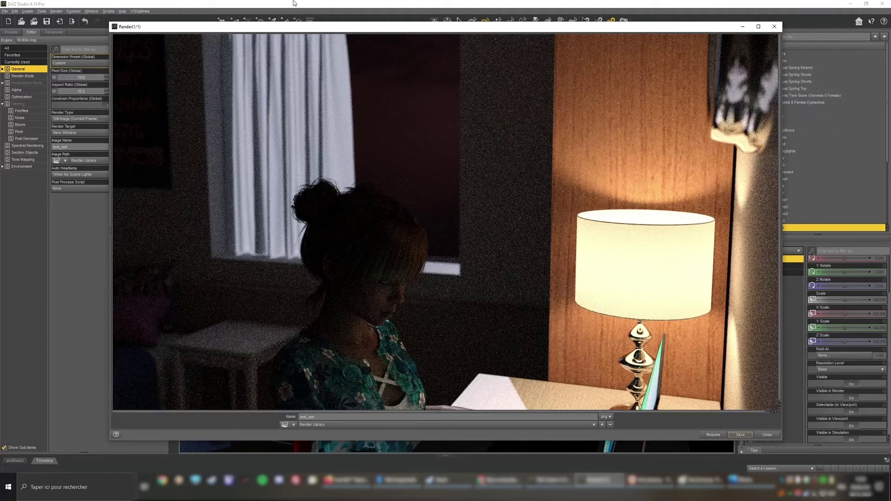
pyautogui.click(293, 4)
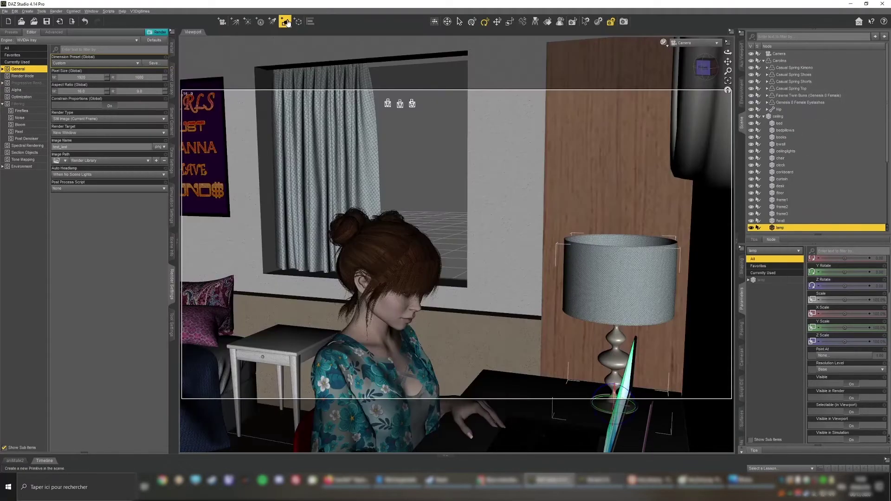
# Create a sphere primitive at the world center, changing its diameter unit and entering 1, and move it outside the bedroom window
pyautogui.click(285, 22)
pyautogui.click(330, 70)
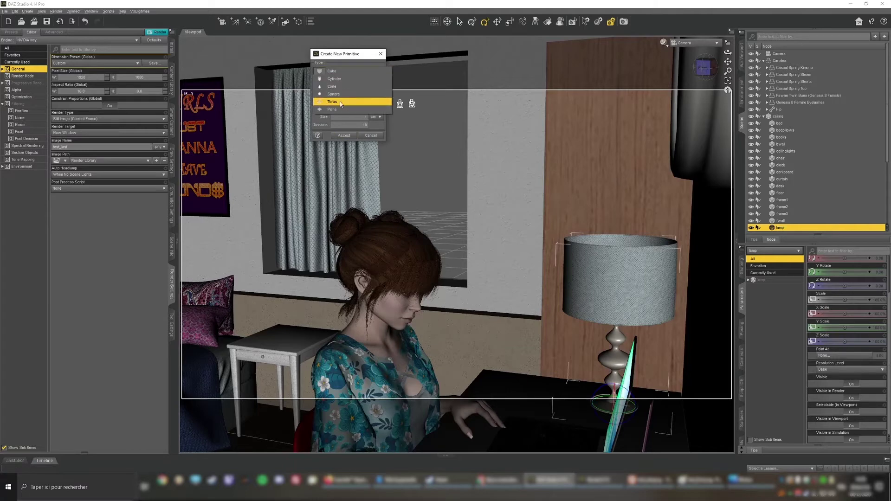
pyautogui.click(340, 95)
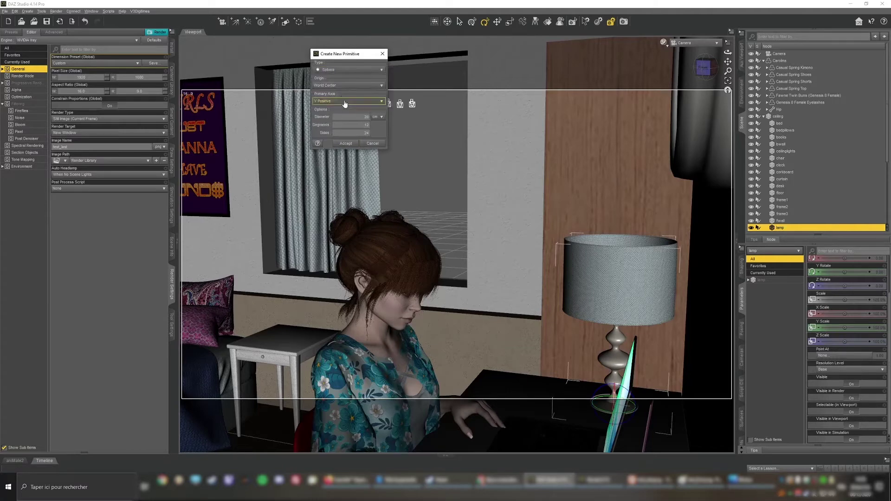
pyautogui.click(383, 117)
pyautogui.click(385, 113)
pyautogui.moveTo(362, 117); pyautogui.dragTo(383, 126)
pyautogui.write('1')
pyautogui.click(350, 144)
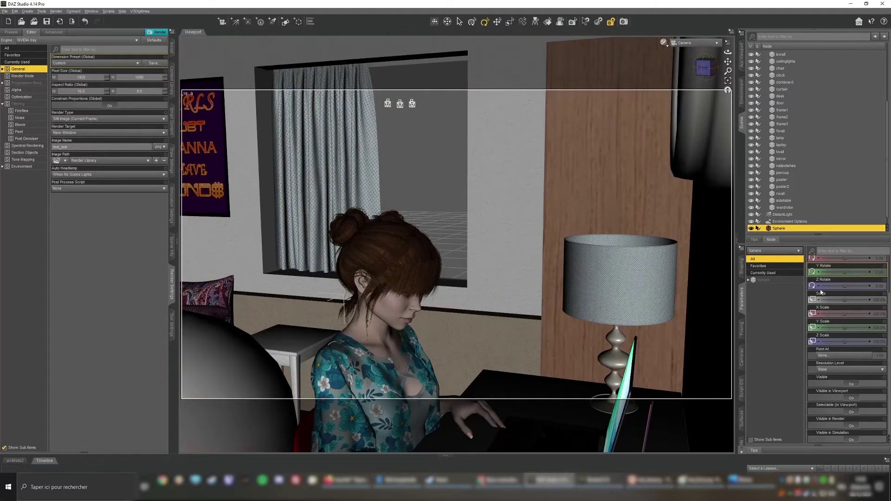
pyautogui.scroll(3, 850, 275)
pyautogui.moveTo(845, 265)
pyautogui.mouseDown()
pyautogui.moveTo(856, 265)
pyautogui.moveTo(844, 264)
pyautogui.moveTo(843, 279)
pyautogui.moveTo(852, 279)
pyautogui.moveTo(821, 293)
pyautogui.moveTo(856, 278)
pyautogui.moveTo(834, 265)
pyautogui.mouseUp()
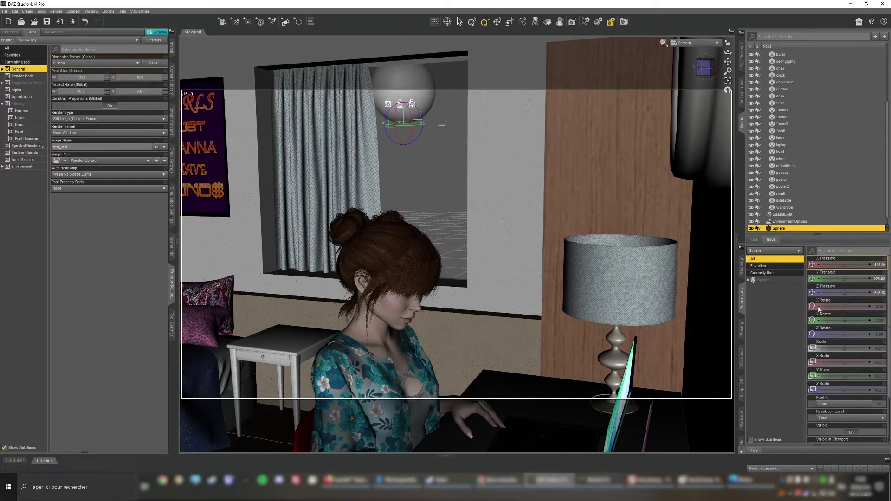
# Apply the Iray Emissive shader preset to the sphere's surface and render the camera view
pyautogui.click(742, 421)
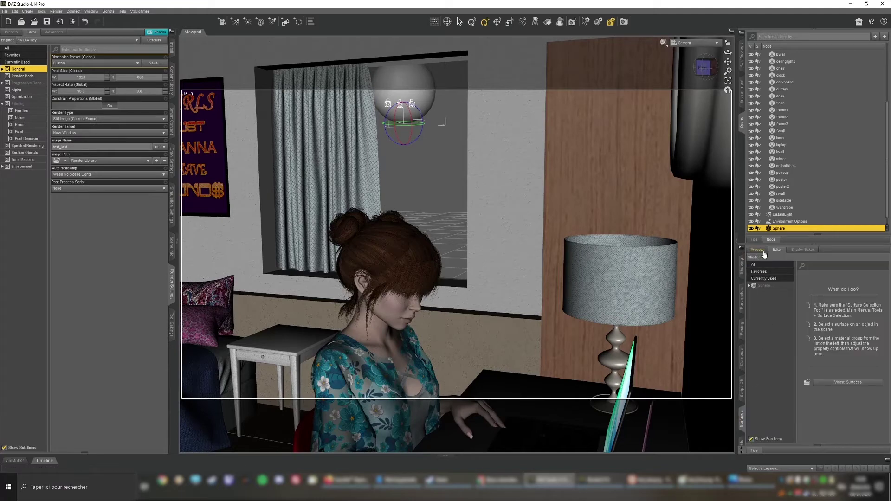
pyautogui.click(766, 285)
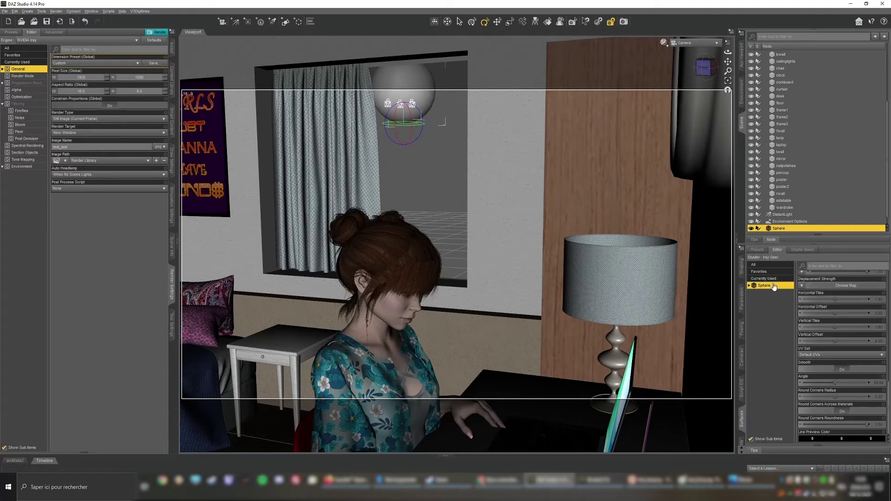
pyautogui.click(757, 250)
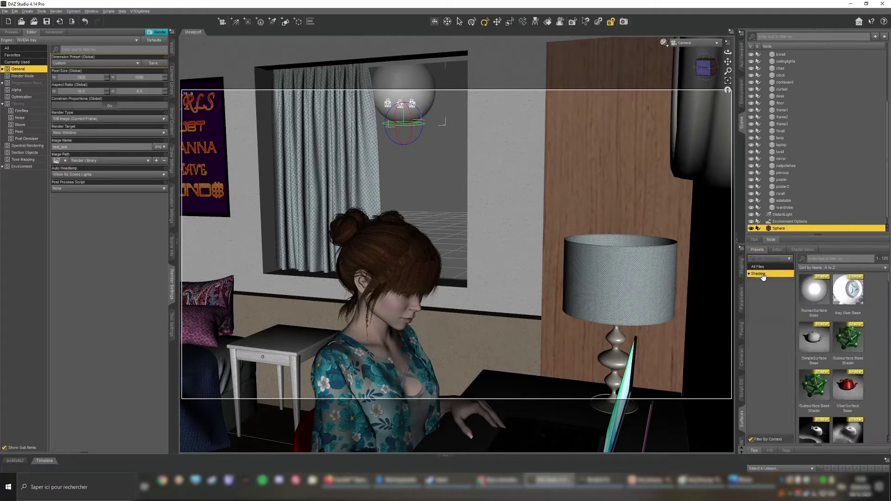
pyautogui.click(763, 302)
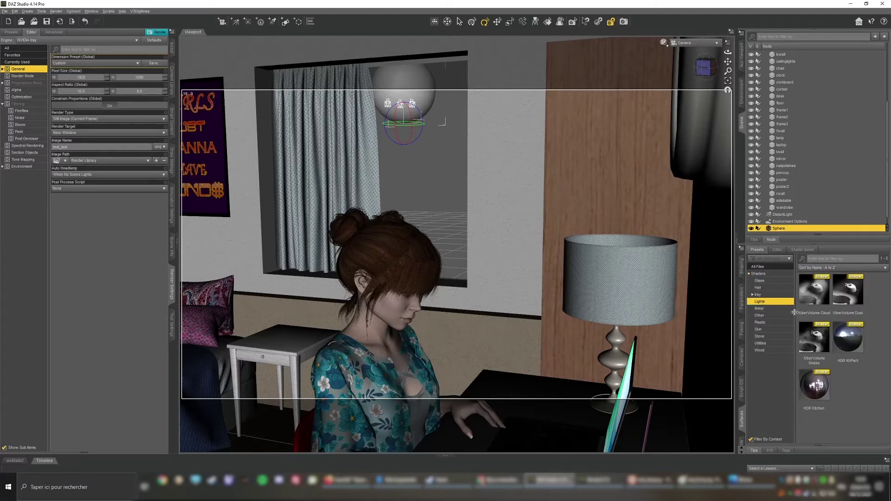
pyautogui.click(757, 294)
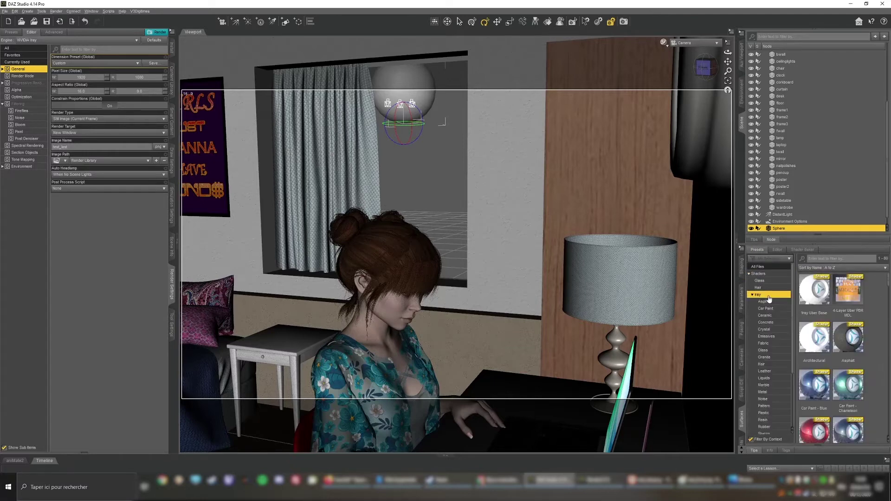
pyautogui.scroll(-6, 835, 314)
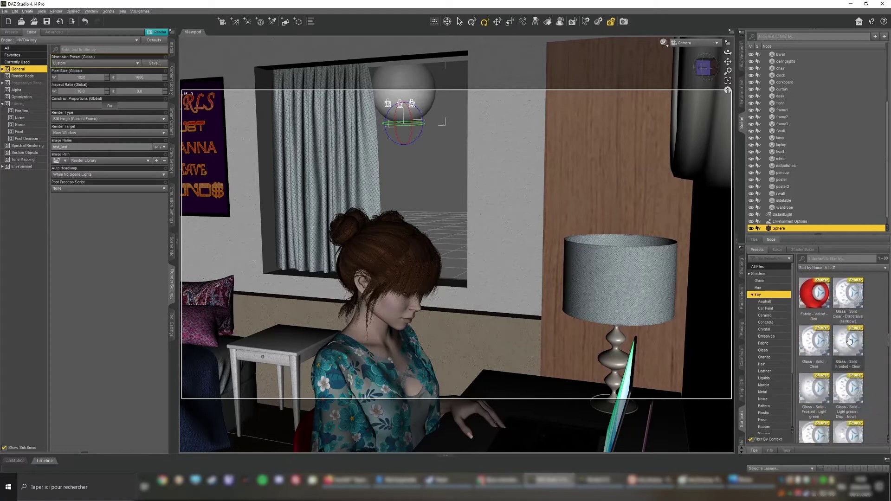
pyautogui.click(817, 395)
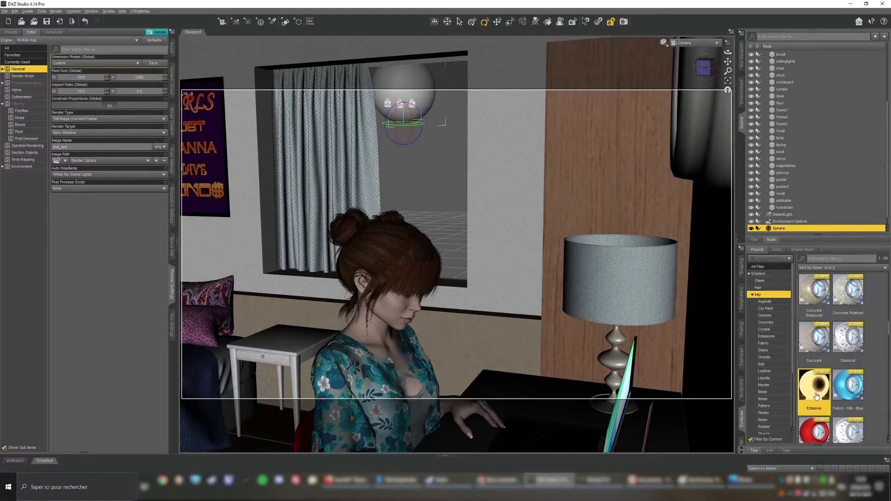
pyautogui.doubleClick(817, 395)
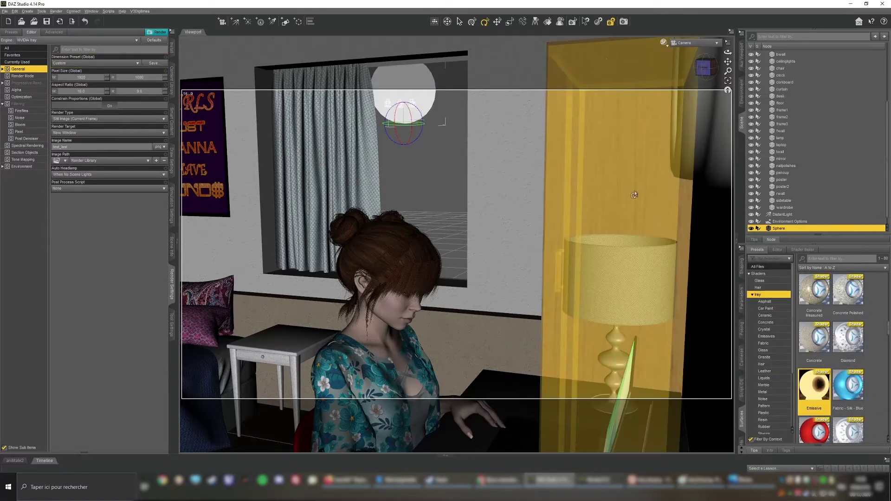
pyautogui.click(623, 22)
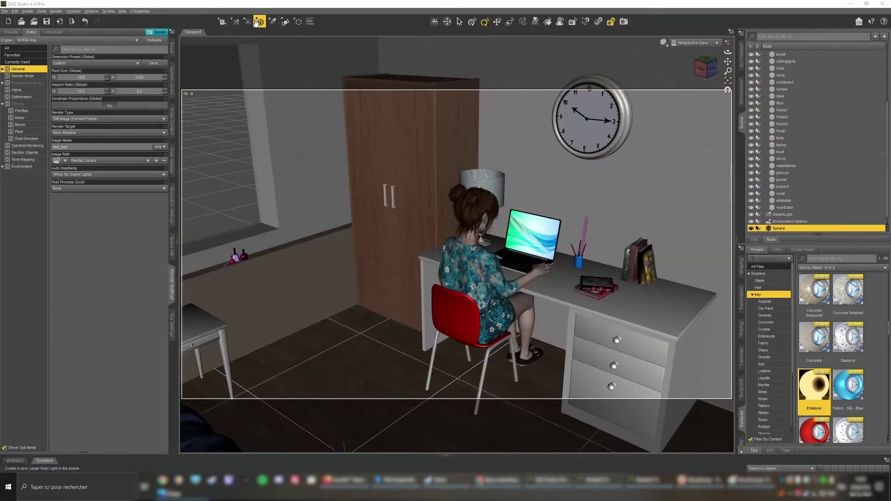
# Create a point light and move it just above the desk, at the pencil cup beside the laptop
pyautogui.click(260, 22)
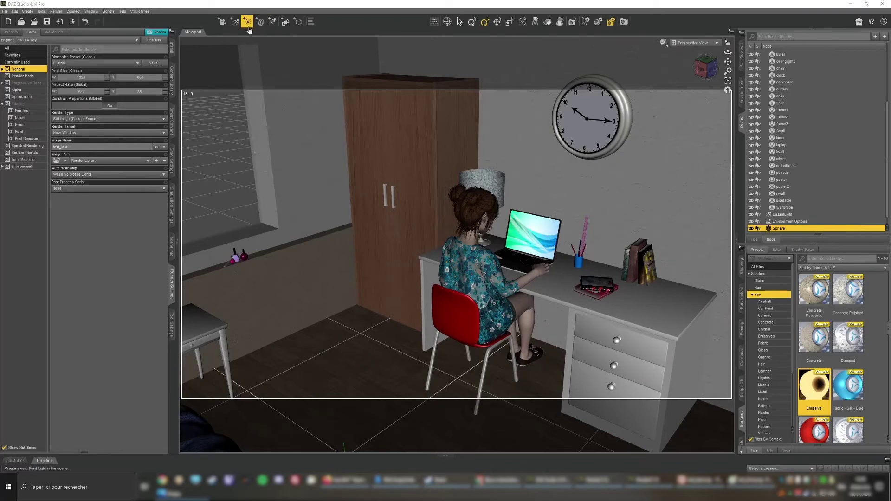
pyautogui.click(337, 203)
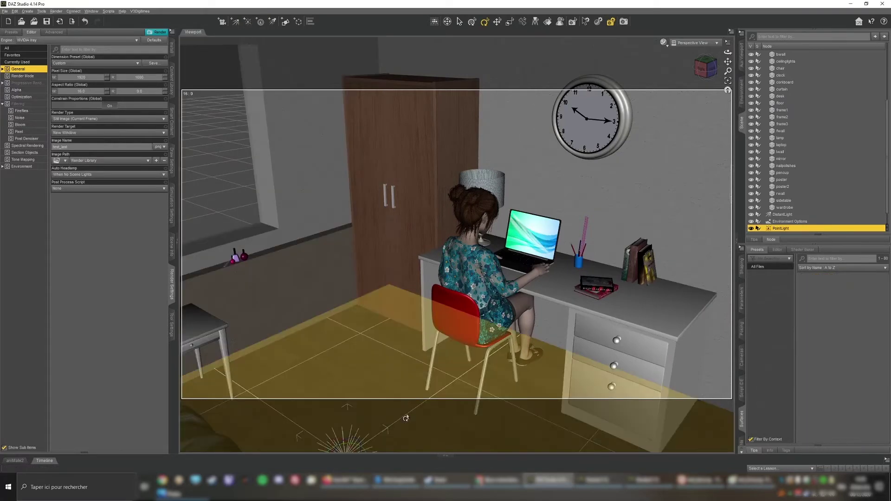
pyautogui.click(740, 301)
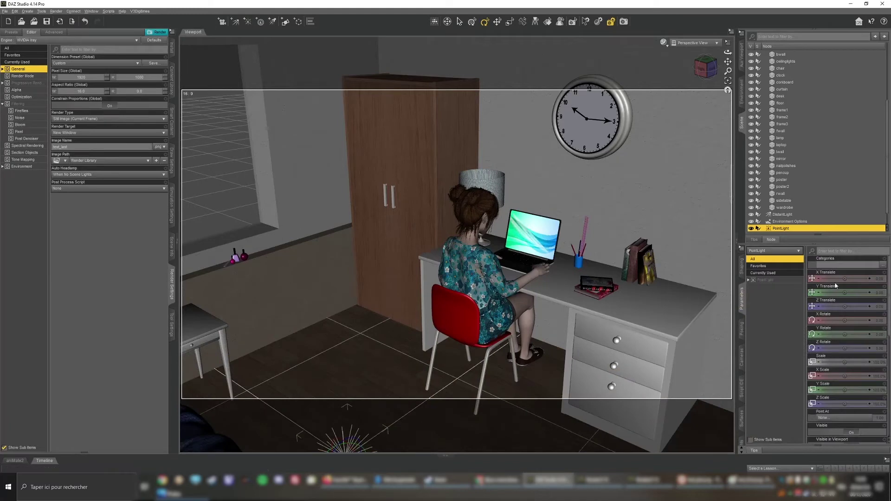
pyautogui.moveTo(844, 279); pyautogui.dragTo(859, 307)
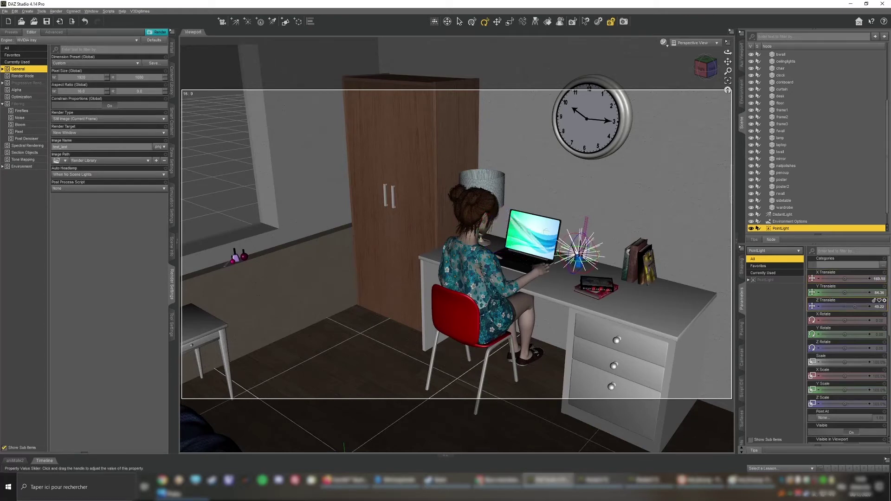
# Render a closer perspective view of the woman at the desk to examine the point light's effect, and stop the render
pyautogui.scroll(4, 655, 145)
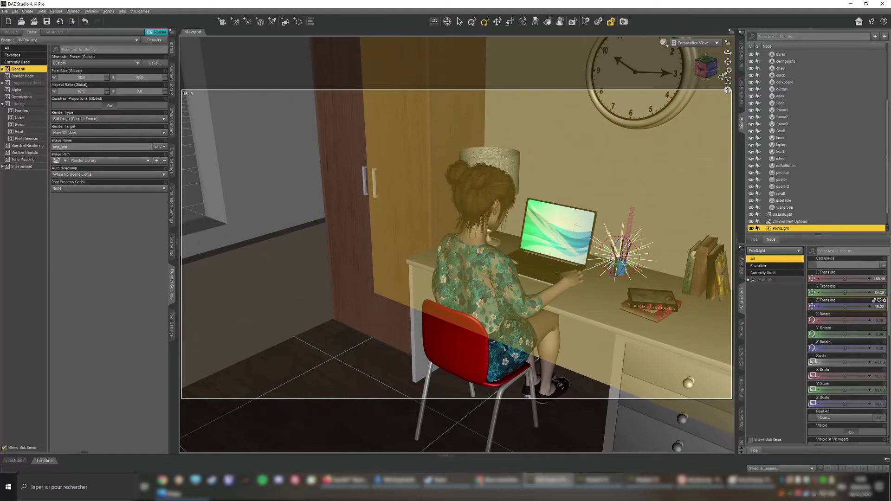
pyautogui.moveTo(727, 53); pyautogui.dragTo(699, 59)
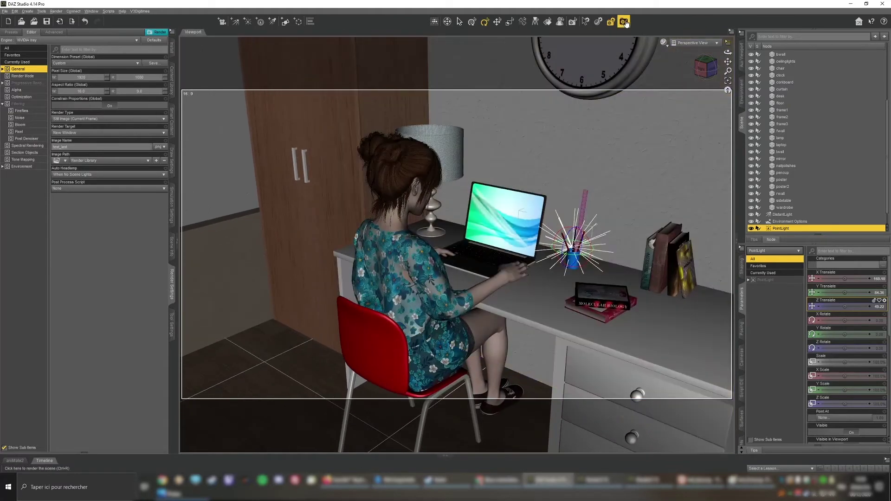
pyautogui.click(623, 22)
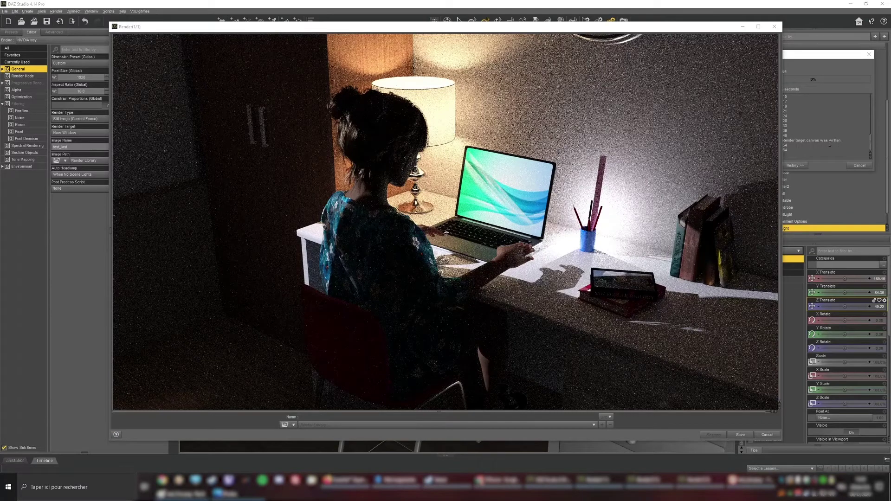
pyautogui.moveTo(219, 27); pyautogui.dragTo(148, 45)
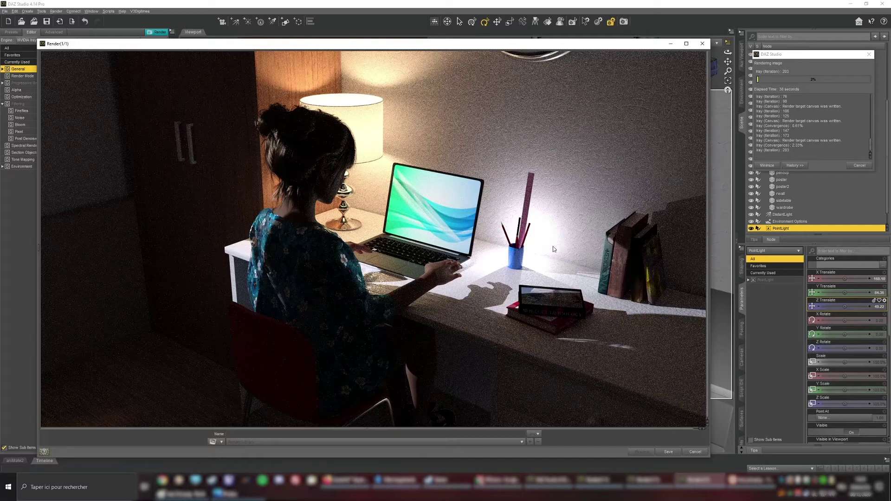
pyautogui.click(860, 166)
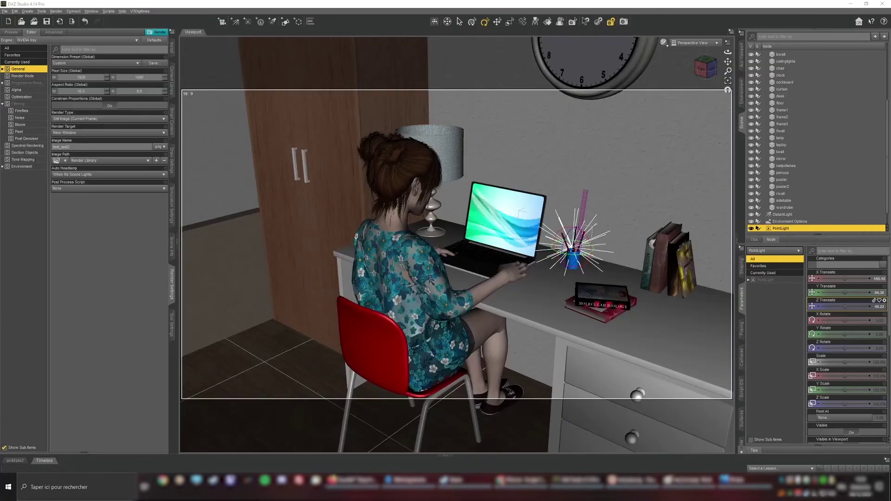
# Hide the point light and create a spotlight with the default name and label
pyautogui.click(751, 228)
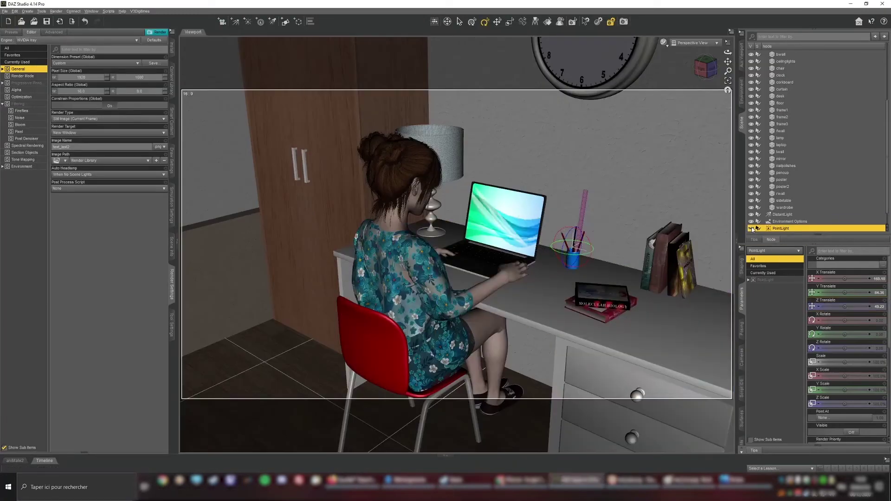
pyautogui.click(272, 21)
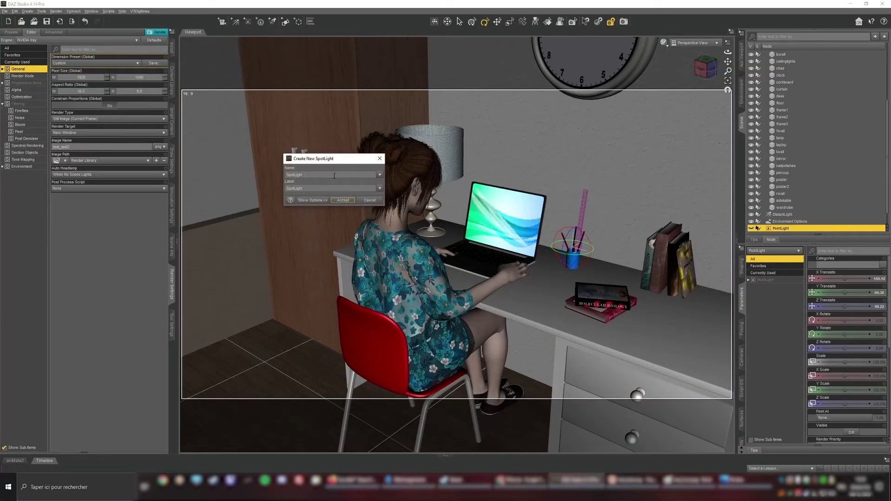
pyautogui.click(343, 199)
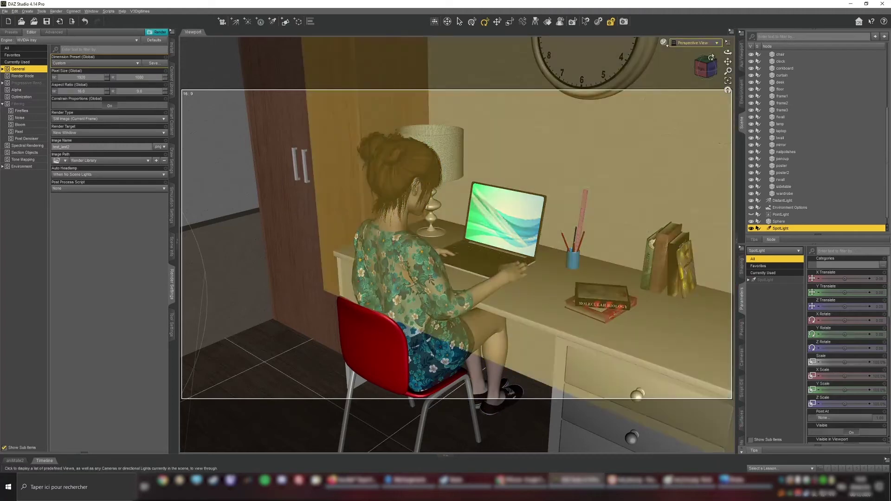
# Create a second camera in the scene, labelled Camera (2)
pyautogui.click(709, 45)
pyautogui.click(218, 21)
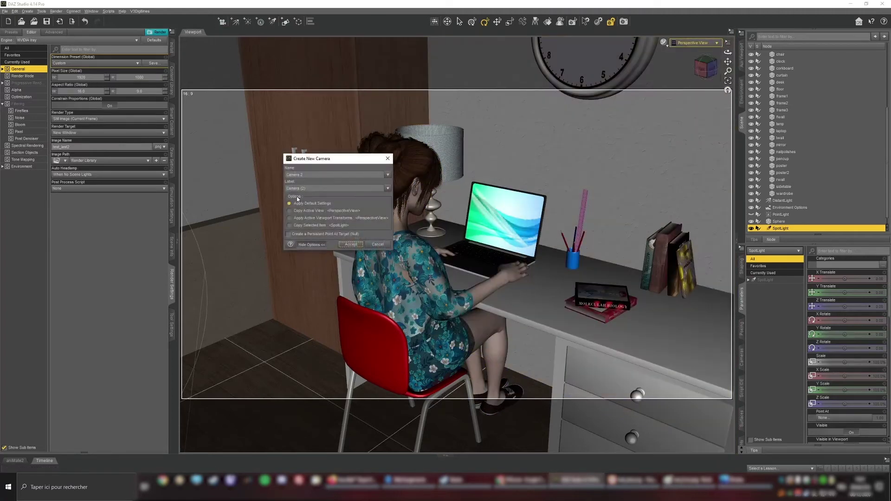
pyautogui.click(350, 244)
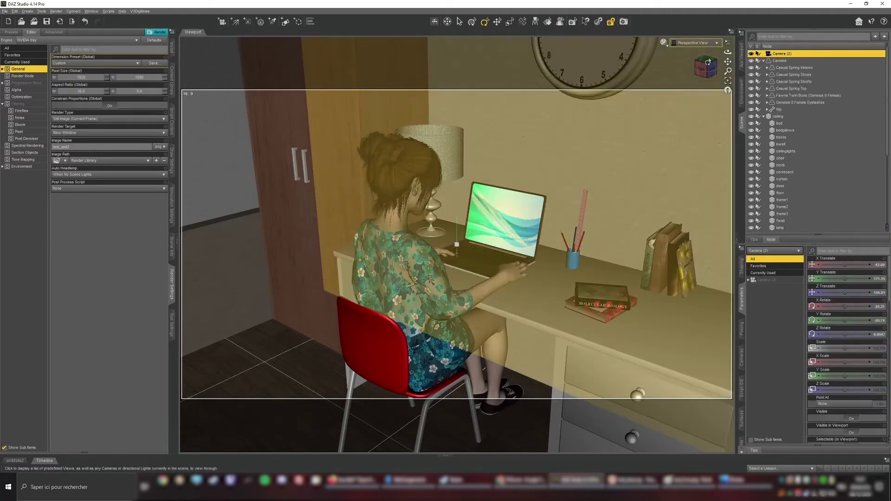
# Move the spotlight inside the room to a high position near the door and rotate it to point downward at an angle
pyautogui.moveTo(707, 64); pyautogui.dragTo(642, 64)
pyautogui.scroll(-6, 602, 168)
pyautogui.scroll(-8, 543, 176)
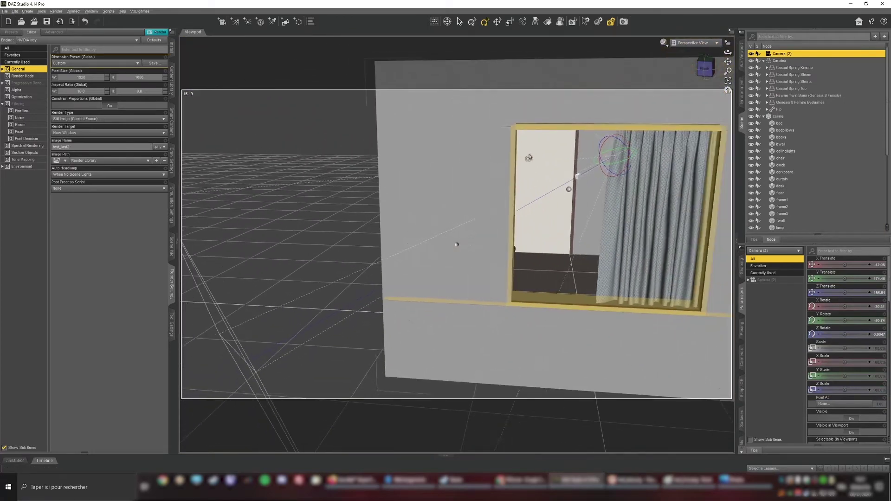
pyautogui.scroll(-5, 805, 223)
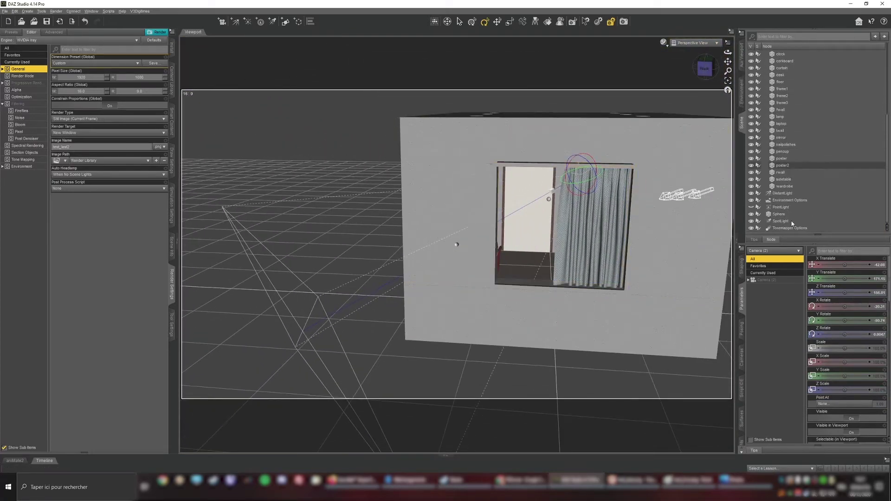
pyautogui.click(791, 221)
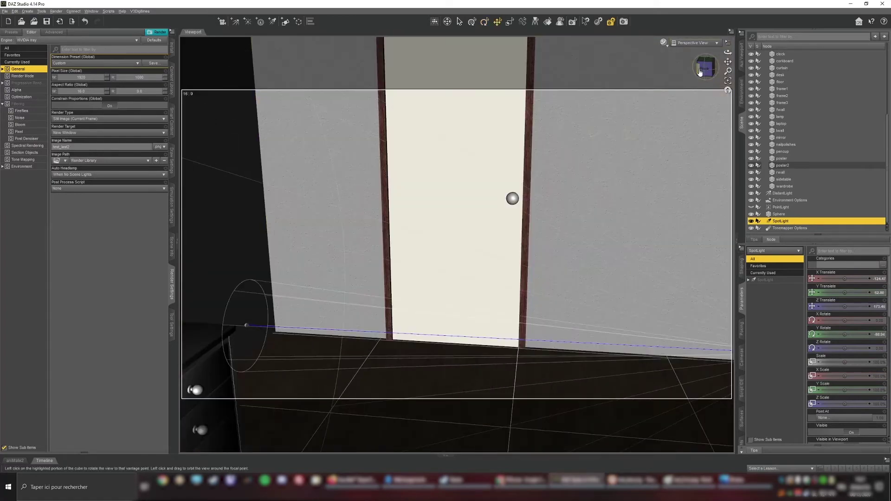
pyautogui.moveTo(700, 70); pyautogui.dragTo(659, 77)
pyautogui.scroll(-8, 528, 139)
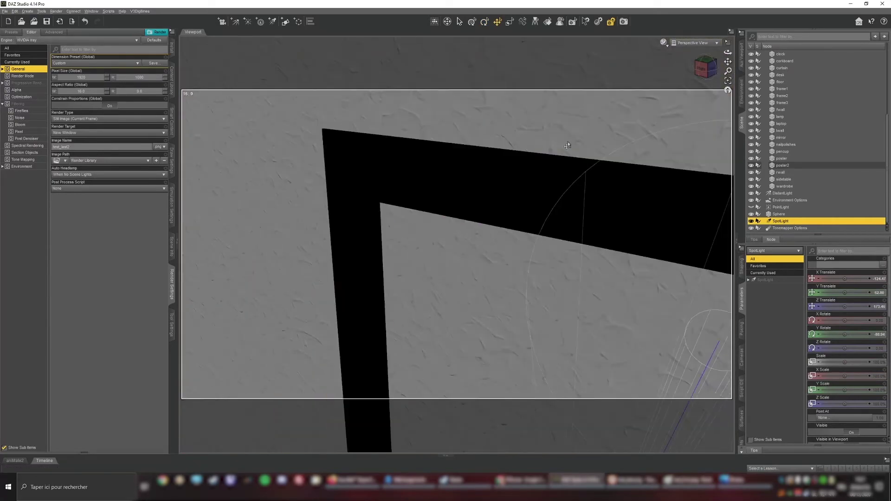
pyautogui.moveTo(712, 69); pyautogui.dragTo(739, 67)
pyautogui.scroll(4, 670, 158)
pyautogui.scroll(3, 668, 176)
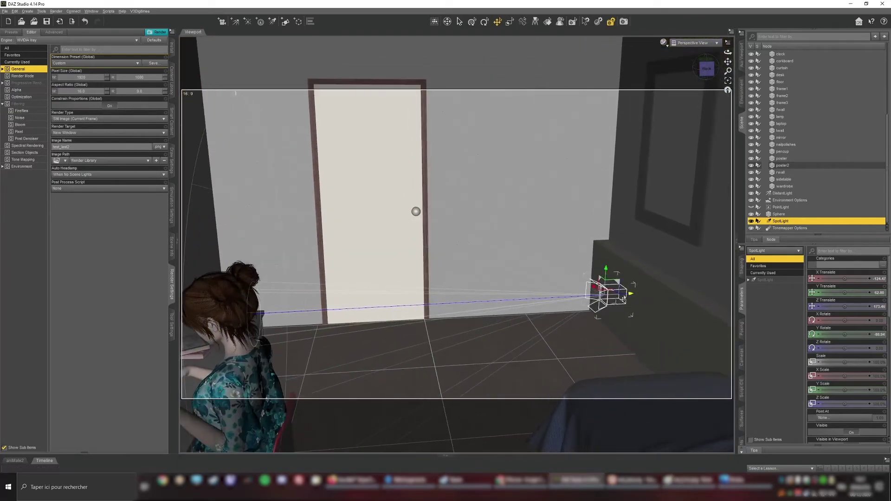
pyautogui.moveTo(627, 297); pyautogui.dragTo(464, 100)
pyautogui.click(485, 21)
# Look through Camera (2) and slightly adjust its angle on the woman at the desk
pyautogui.click(692, 43)
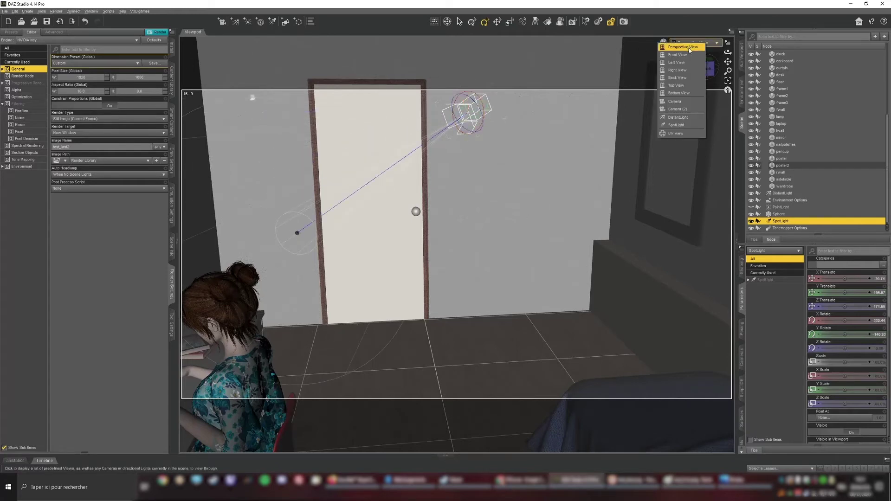
pyautogui.click(680, 109)
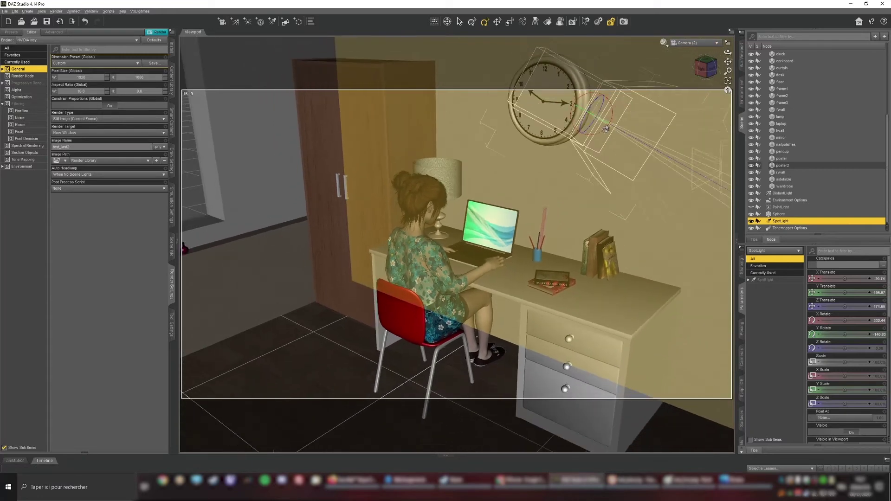
pyautogui.moveTo(703, 69)
pyautogui.mouseDown()
pyautogui.moveTo(714, 77)
pyautogui.moveTo(703, 73)
pyautogui.mouseUp()
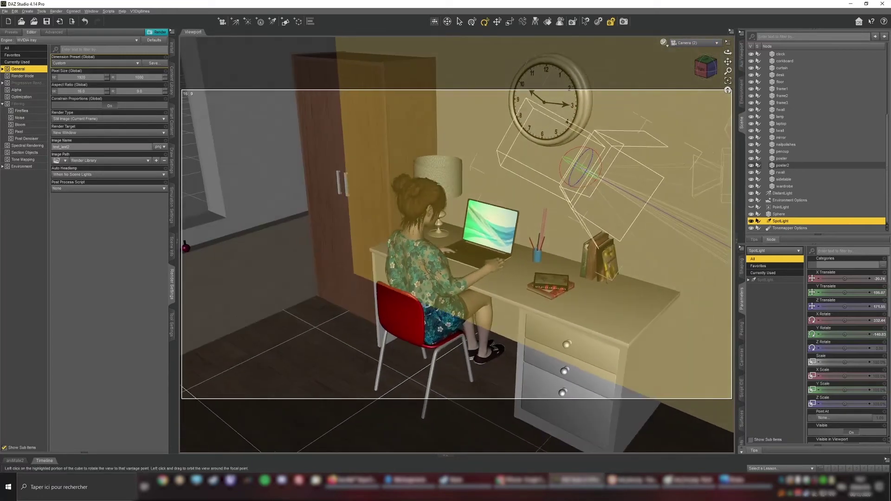
# Rotate the spotlight to aim down at the desk, run a test render through Camera (2), and stop it
pyautogui.moveTo(567, 165); pyautogui.dragTo(597, 157)
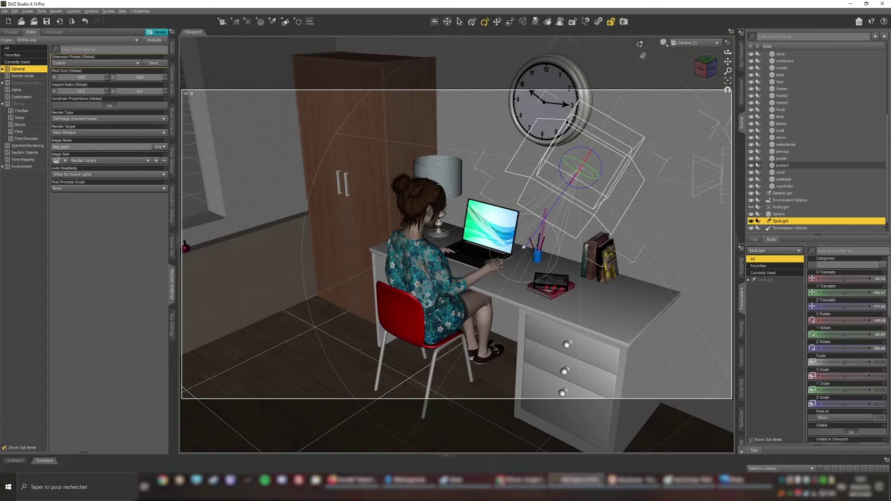
pyautogui.click(624, 22)
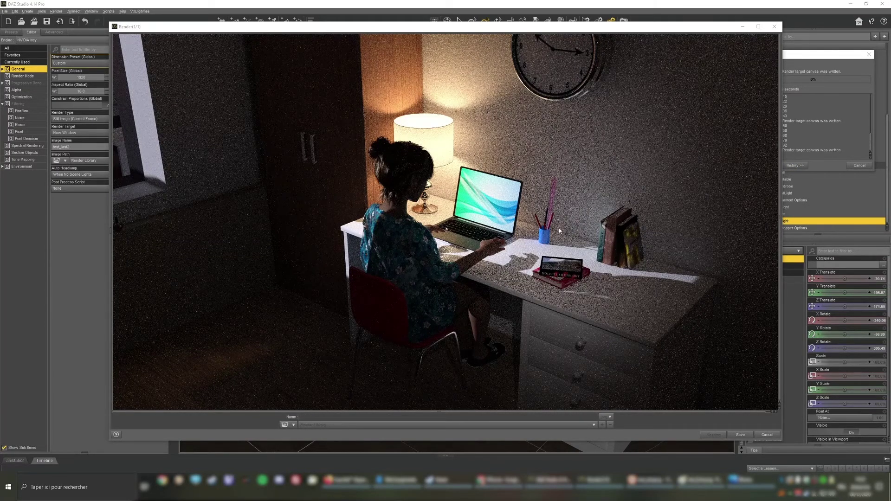
pyautogui.click(858, 166)
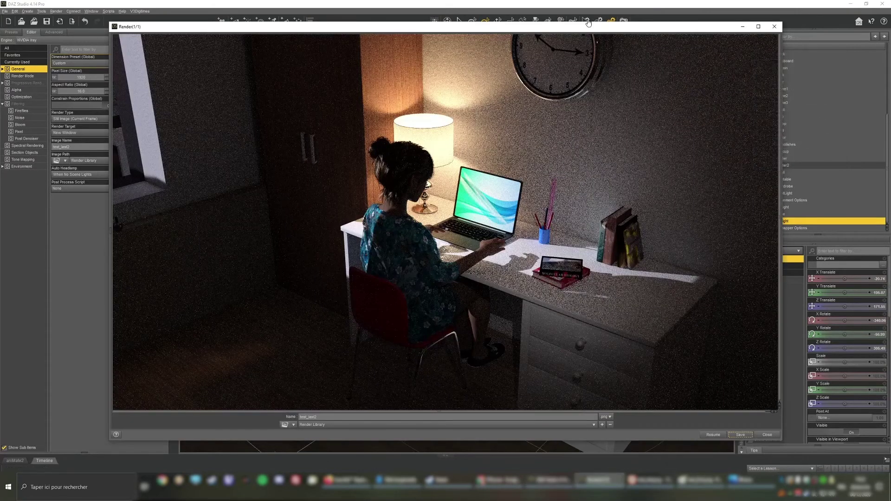
pyautogui.click(742, 27)
# Narrow the spotlight's spread angle to about 24.5 and enter its luminous flux
pyautogui.scroll(-10, 836, 358)
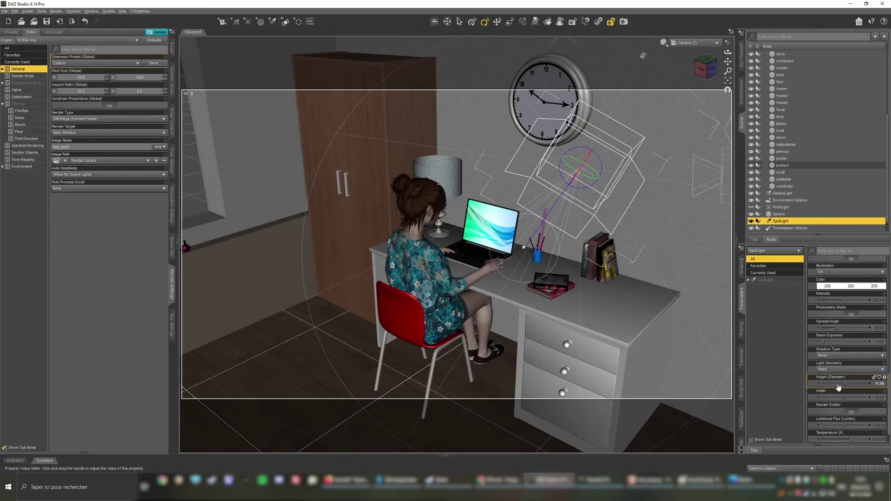
pyautogui.hotkey('ctrl', 'z')
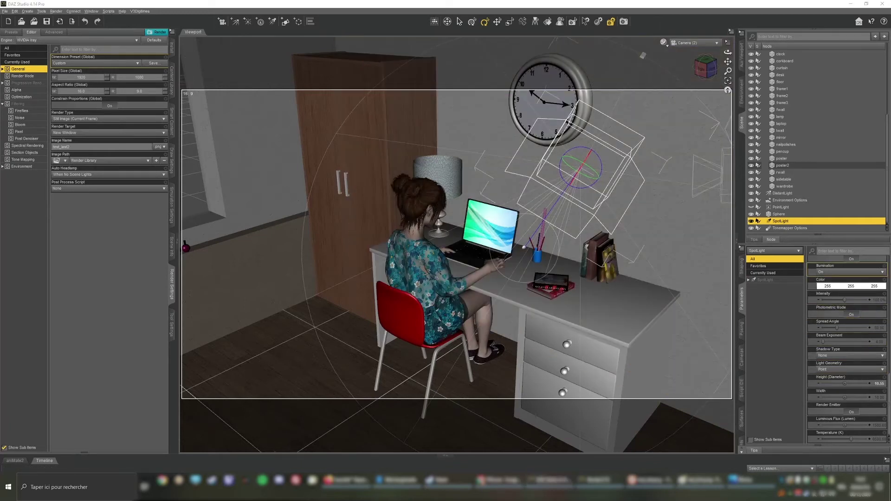
pyautogui.moveTo(837, 329); pyautogui.dragTo(829, 325)
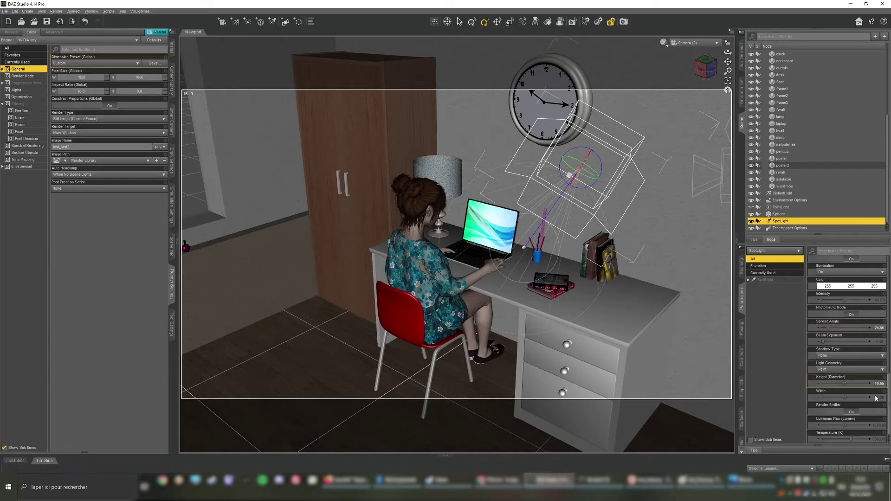
pyautogui.click(847, 425)
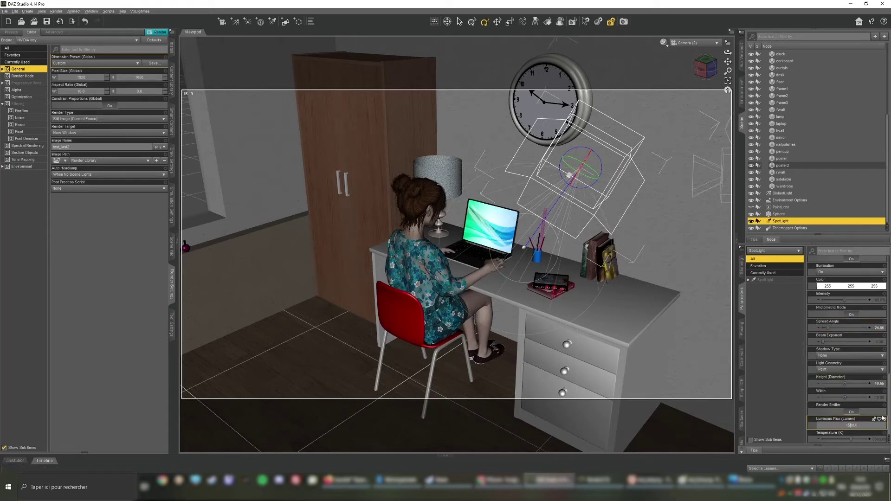
pyautogui.press('Return')
# Rotate the spotlight toward the woman's head, with X Rotate about -142 and Y Rotate about -40
pyautogui.click(707, 69)
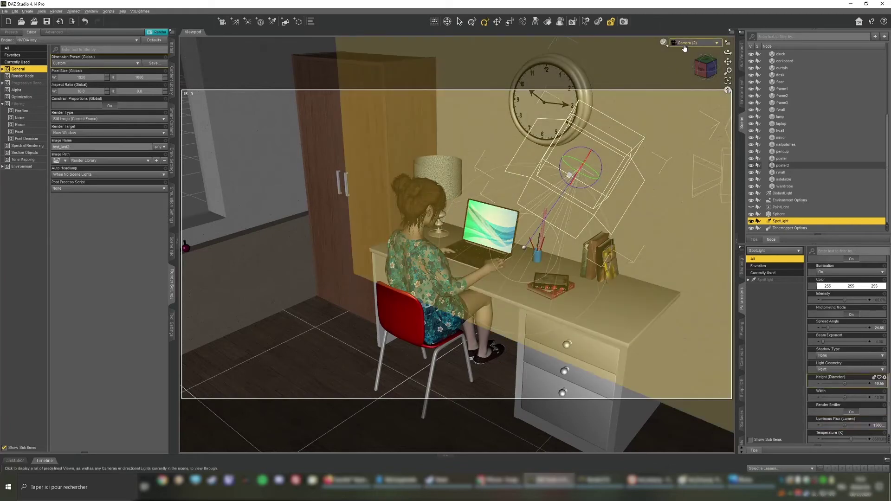
pyautogui.moveTo(706, 69); pyautogui.dragTo(644, 71)
pyautogui.scroll(2, 622, 124)
pyautogui.scroll(3, 622, 124)
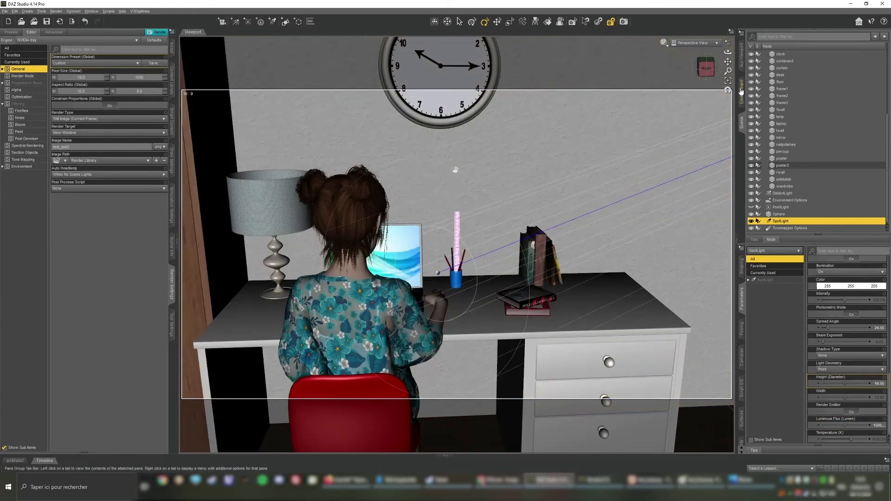
pyautogui.moveTo(705, 68)
pyautogui.mouseDown()
pyautogui.moveTo(680, 77)
pyautogui.moveTo(720, 76)
pyautogui.mouseUp()
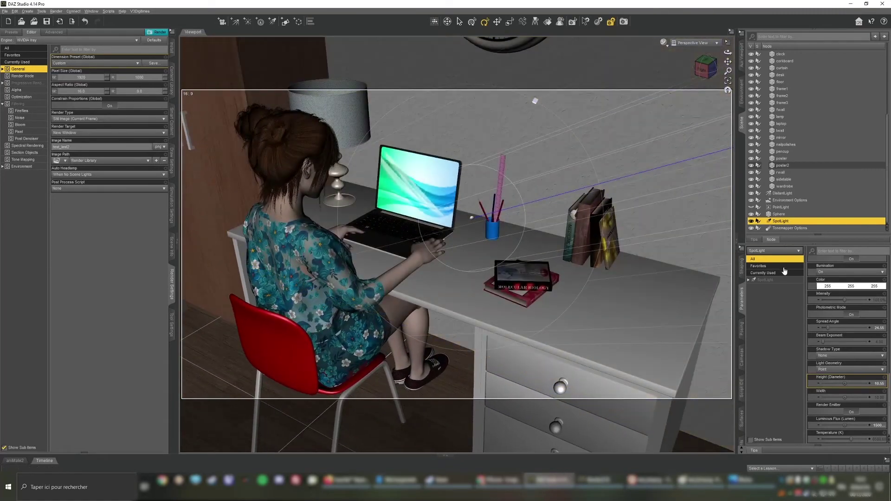
pyautogui.scroll(5, 844, 296)
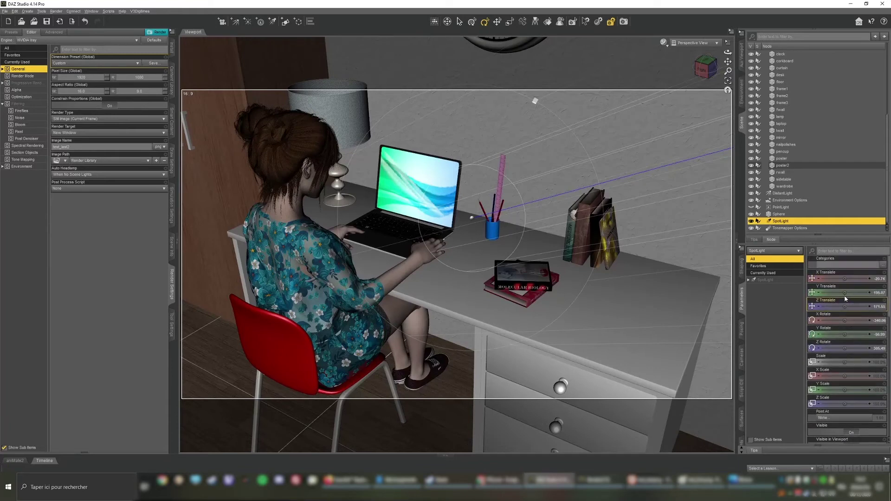
pyautogui.moveTo(845, 321)
pyautogui.mouseDown()
pyautogui.moveTo(850, 334)
pyautogui.moveTo(841, 334)
pyautogui.mouseUp()
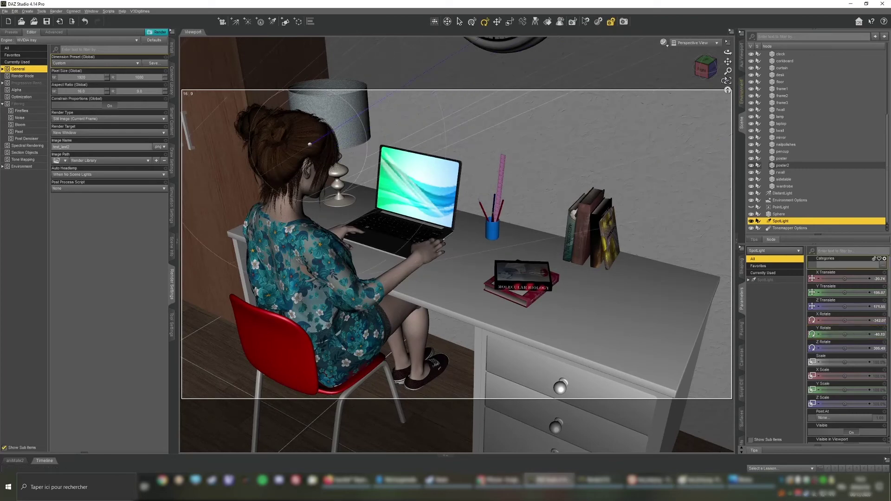
# Return to the Camera (2) view, render the scene with the re-aimed spotlight, and stop the render
pyautogui.moveTo(727, 52); pyautogui.dragTo(755, 85)
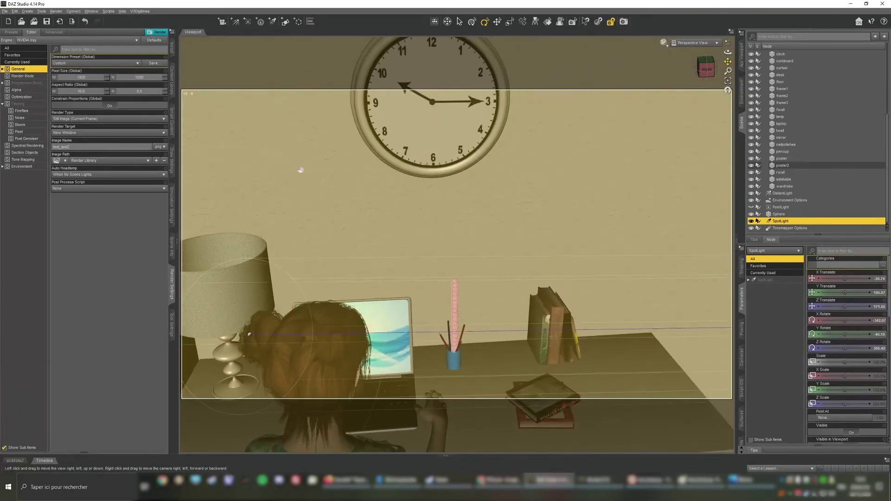
pyautogui.moveTo(712, 61); pyautogui.dragTo(663, 93)
pyautogui.moveTo(705, 68); pyautogui.dragTo(699, 55)
pyautogui.click(695, 43)
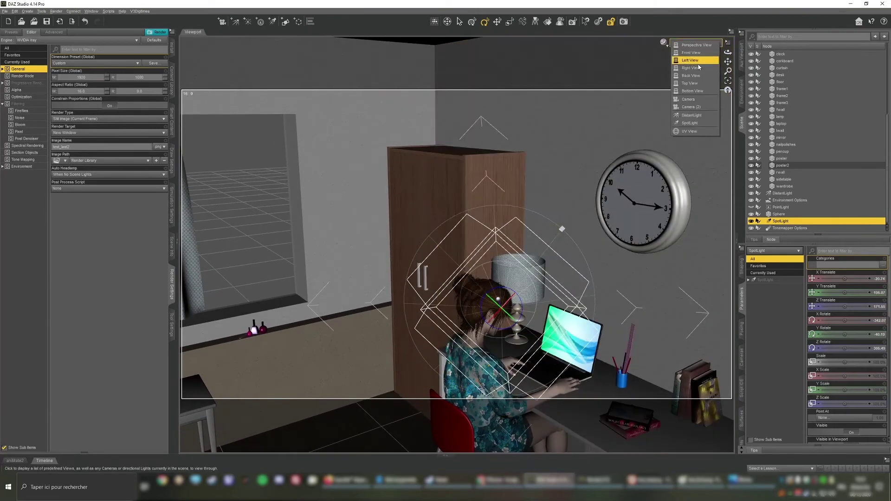
pyautogui.click(691, 107)
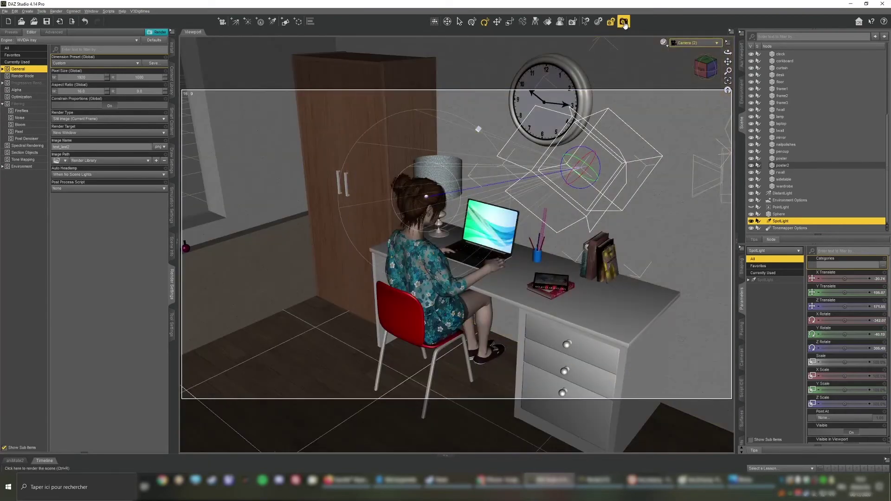
pyautogui.click(624, 22)
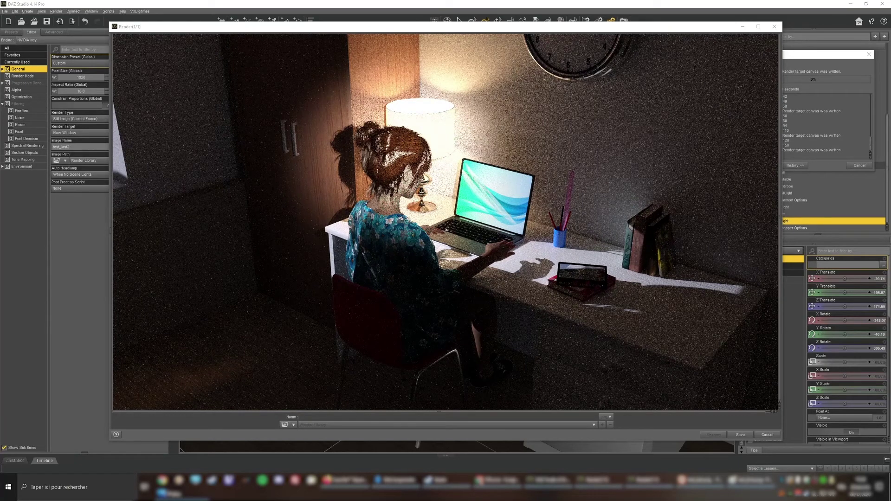
pyautogui.moveTo(500, 24); pyautogui.dragTo(450, 29)
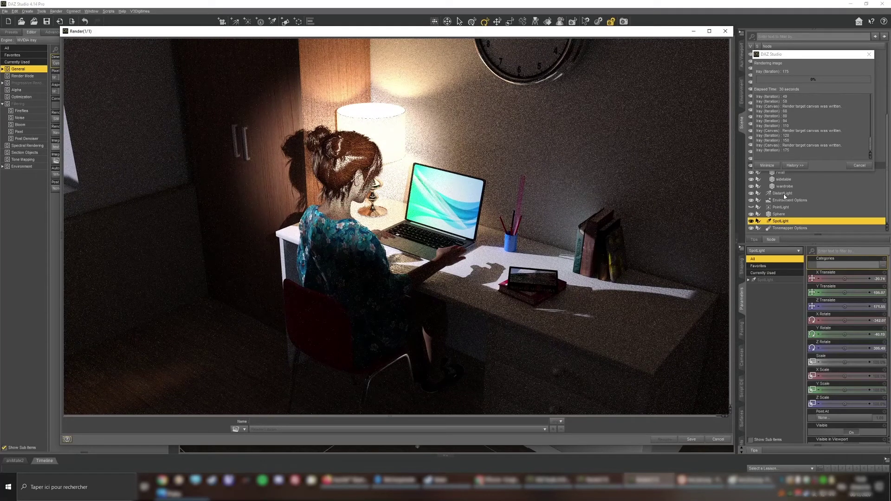
pyautogui.click(859, 166)
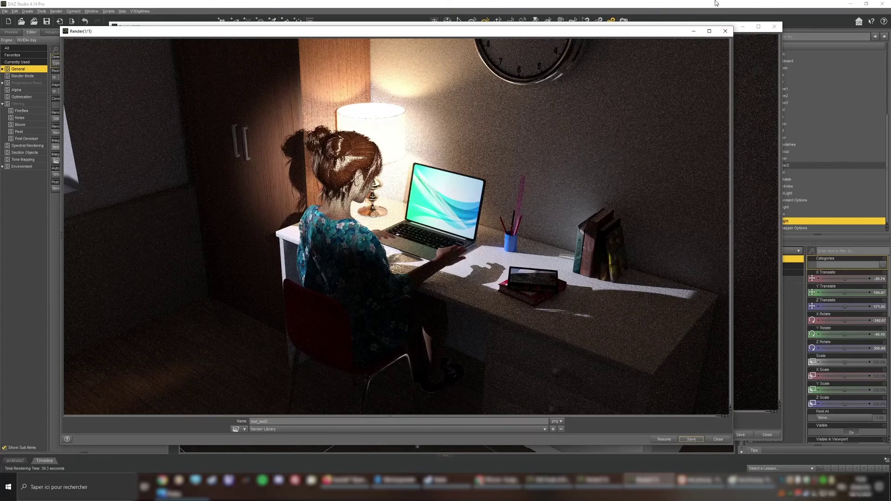
pyautogui.click(715, 3)
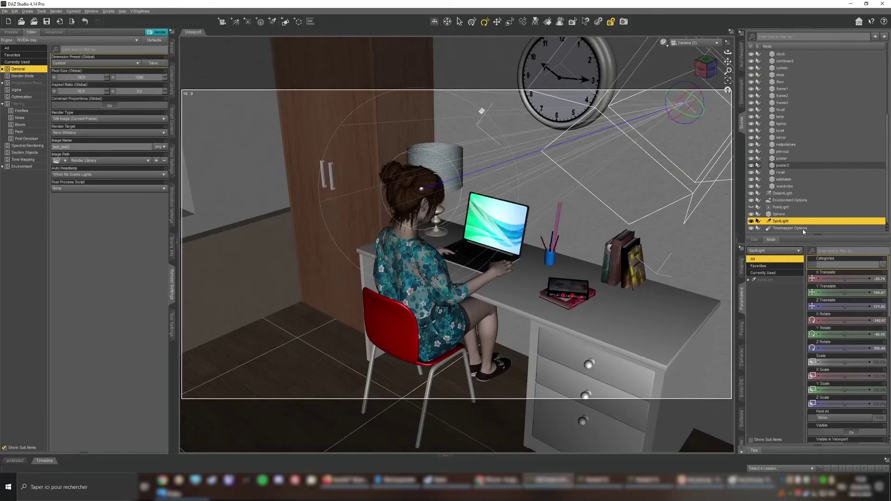
# Delete the spotlight and the hidden point light from the scene
pyautogui.press('Delete')
pyautogui.click(783, 212)
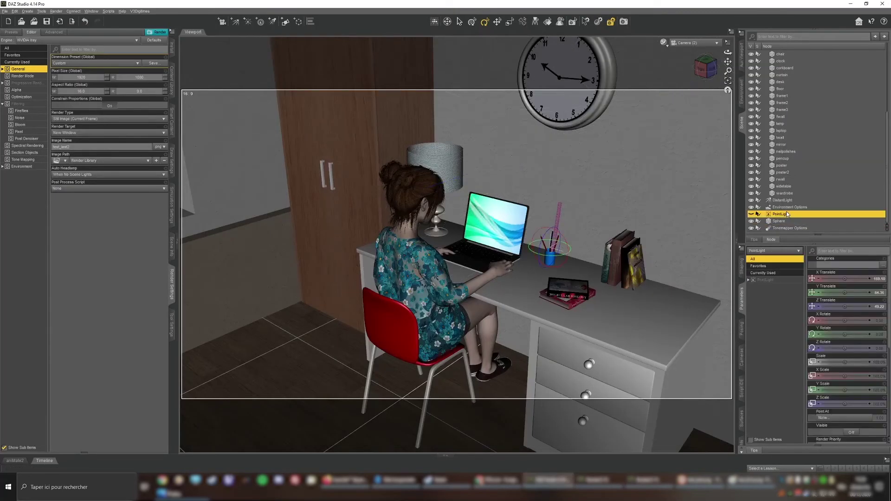
pyautogui.press('Delete')
# Collapse the ceiling and character groups in the scene hierarchy
pyautogui.scroll(3, 809, 154)
pyautogui.scroll(2, 810, 154)
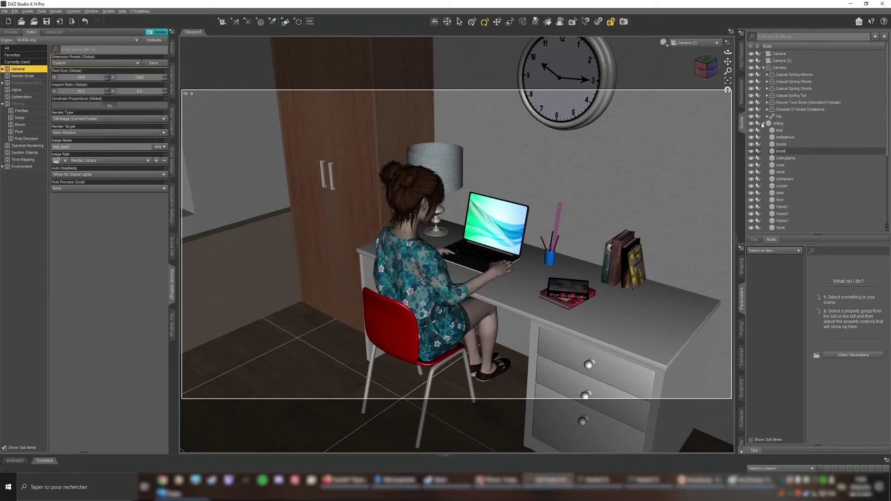
pyautogui.click(763, 123)
pyautogui.click(764, 67)
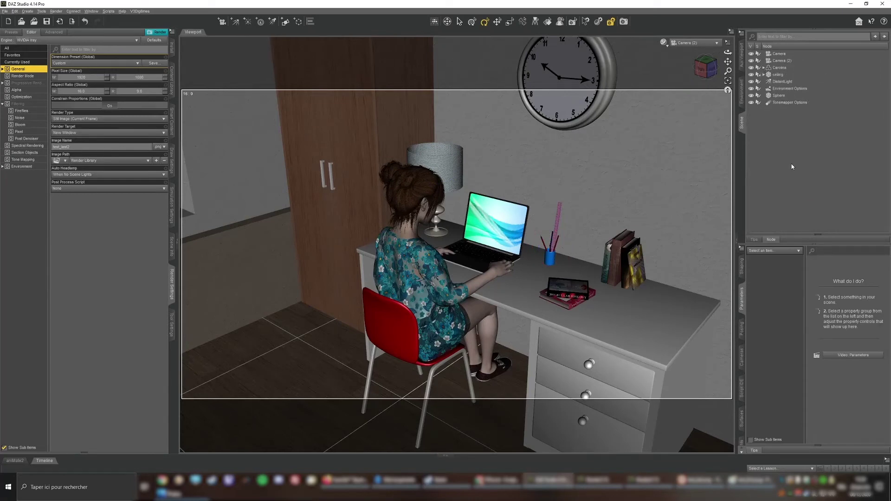
# Merge the light panel file __panneau_lumineux.duf from the scene v2 folder into the current scene
pyautogui.click(5, 11)
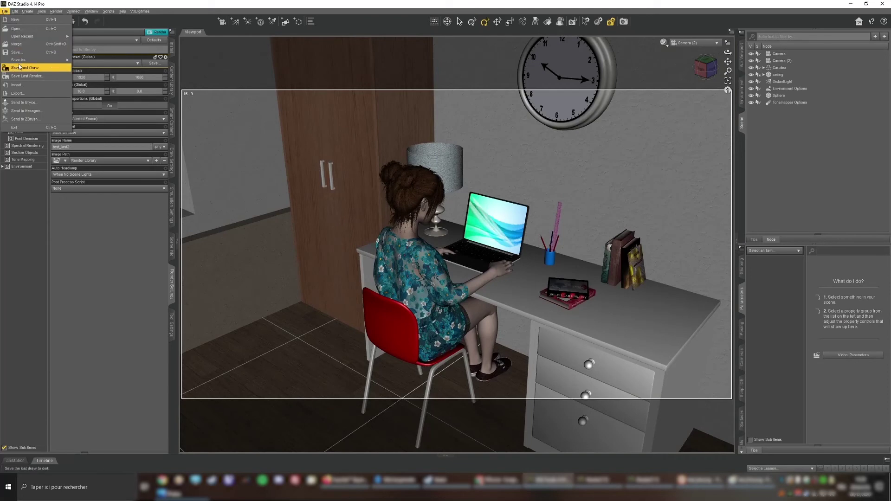
pyautogui.click(21, 46)
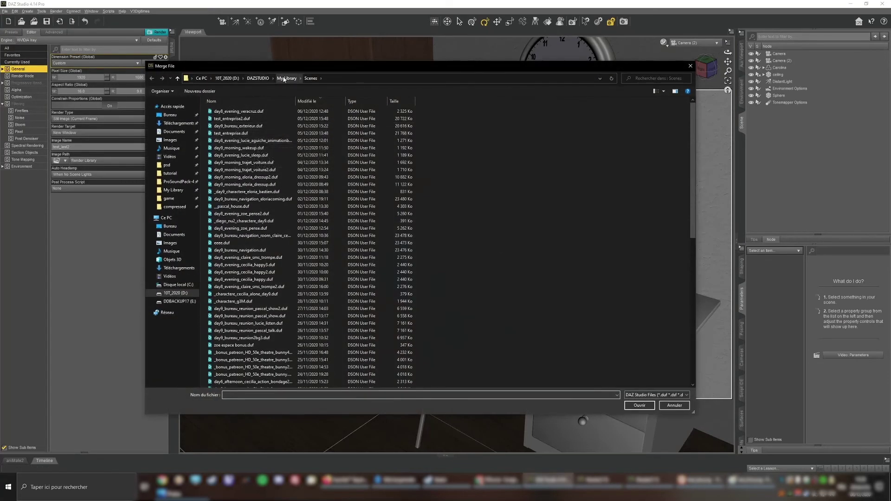
pyautogui.click(227, 101)
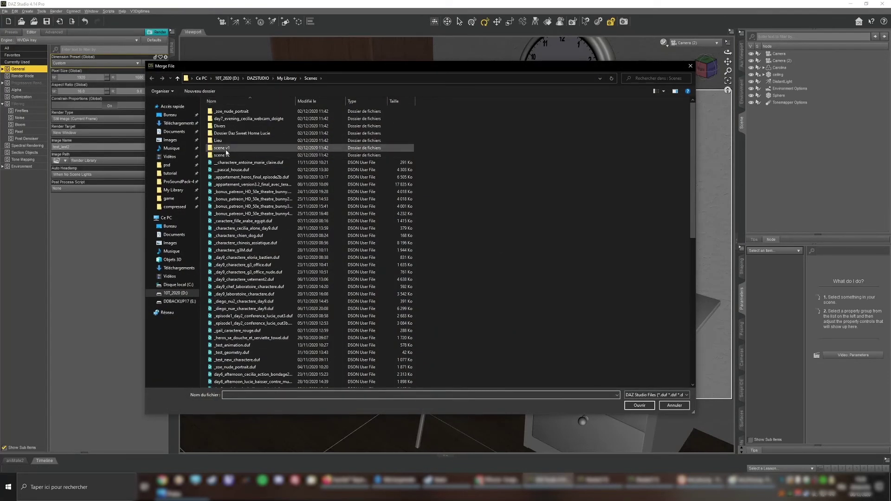
pyautogui.doubleClick(224, 155)
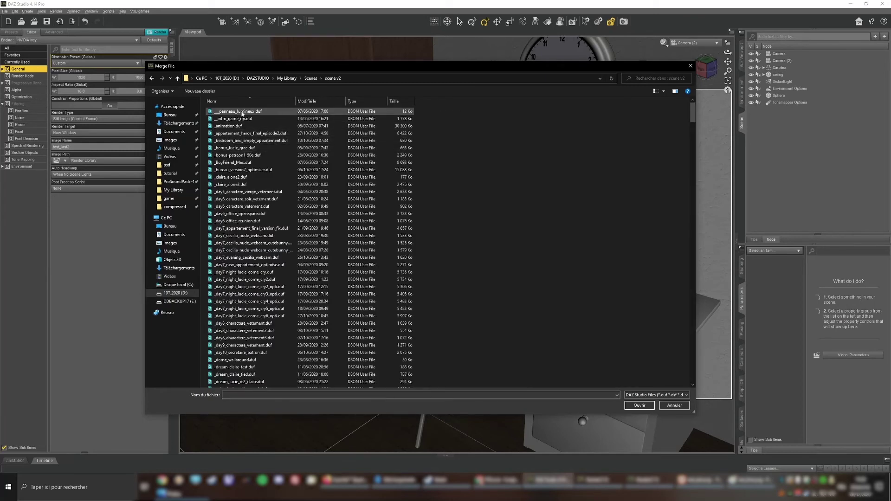
pyautogui.click(237, 111)
pyautogui.click(640, 405)
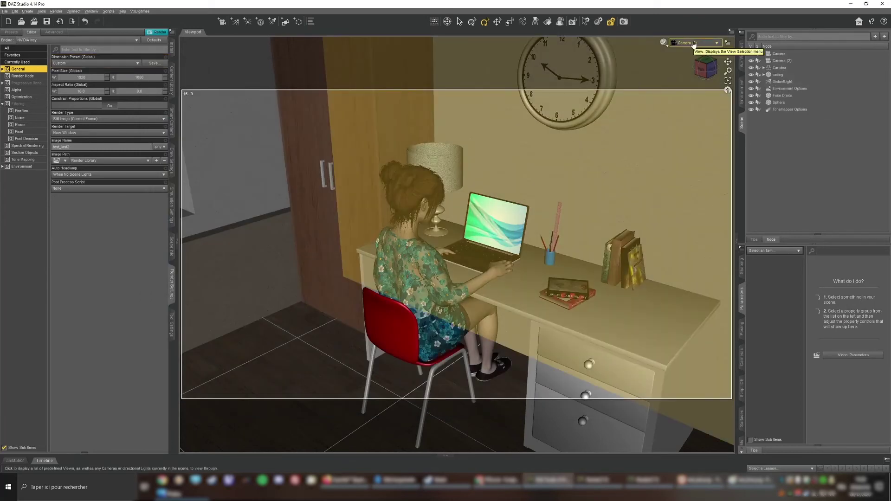
# In Perspective View, move the Face Droite light panel down and across to behind the woman, in front of the door
pyautogui.click(694, 44)
pyautogui.click(695, 46)
pyautogui.moveTo(702, 68); pyautogui.dragTo(702, 68)
pyautogui.click(621, 151)
pyautogui.click(497, 21)
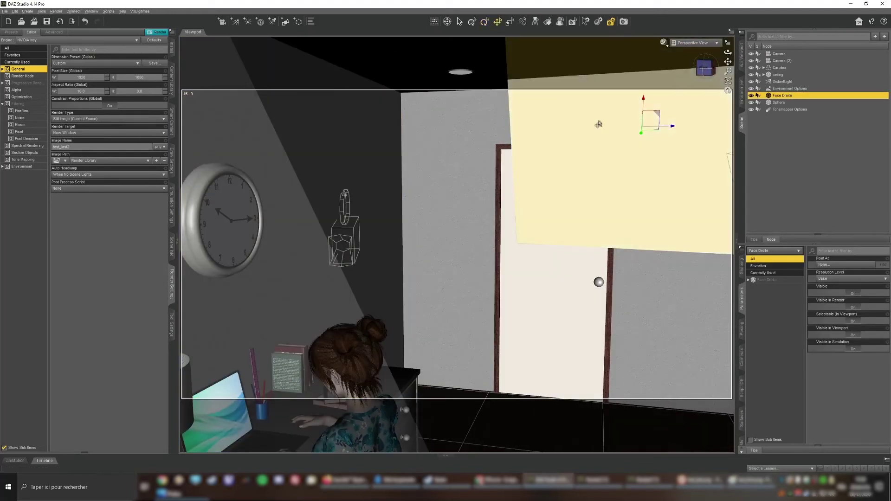
pyautogui.moveTo(664, 130); pyautogui.dragTo(472, 152)
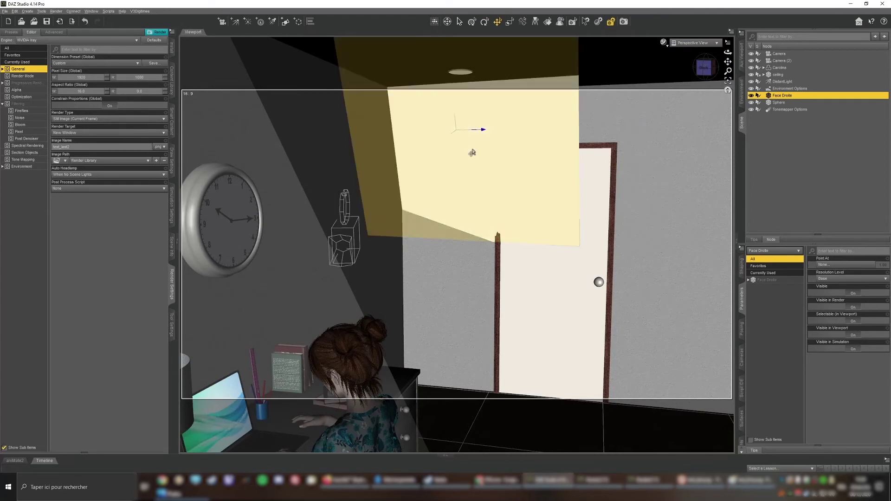
pyautogui.moveTo(456, 100); pyautogui.dragTo(421, 335)
pyautogui.click(485, 22)
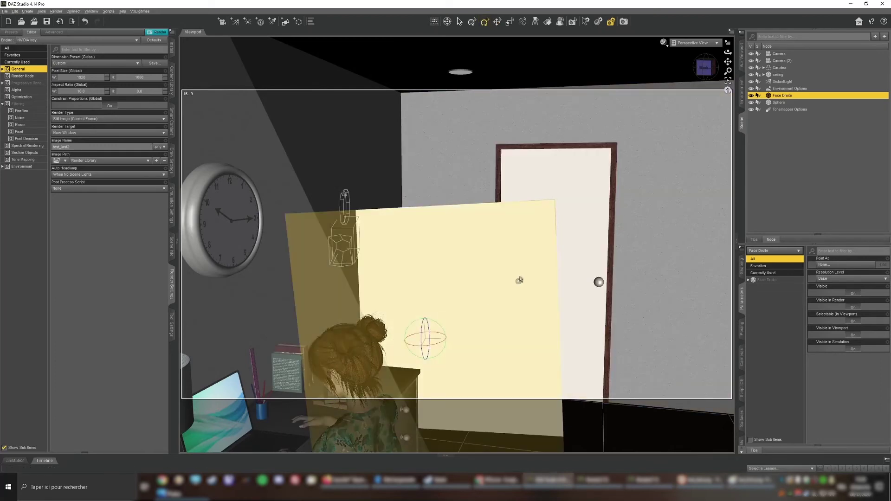
# Set the Face Droite panel's surface luminance to 20 and its emission temperature to 4800 K
pyautogui.click(742, 418)
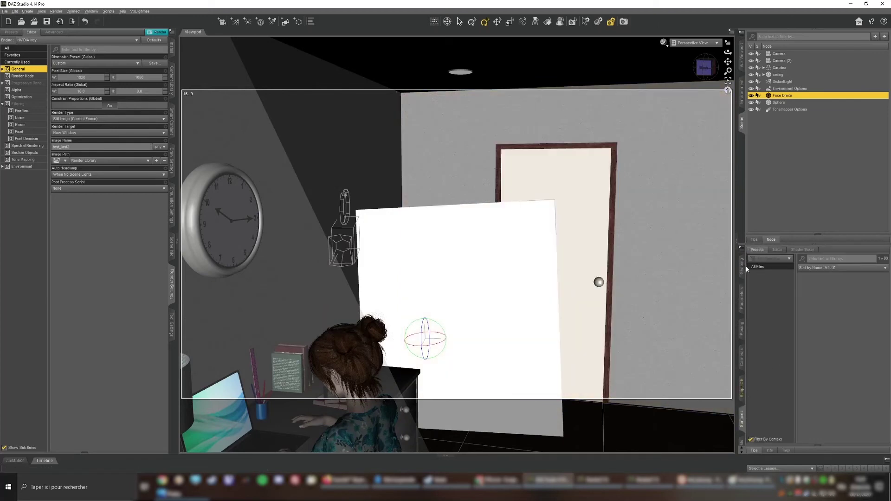
pyautogui.click(783, 252)
pyautogui.click(874, 397)
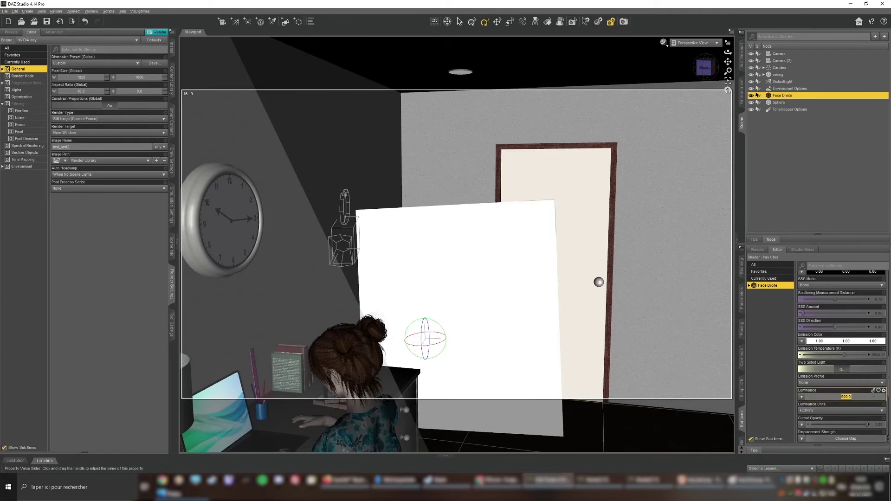
pyautogui.write('1000')
pyautogui.press('Return')
pyautogui.click(879, 354)
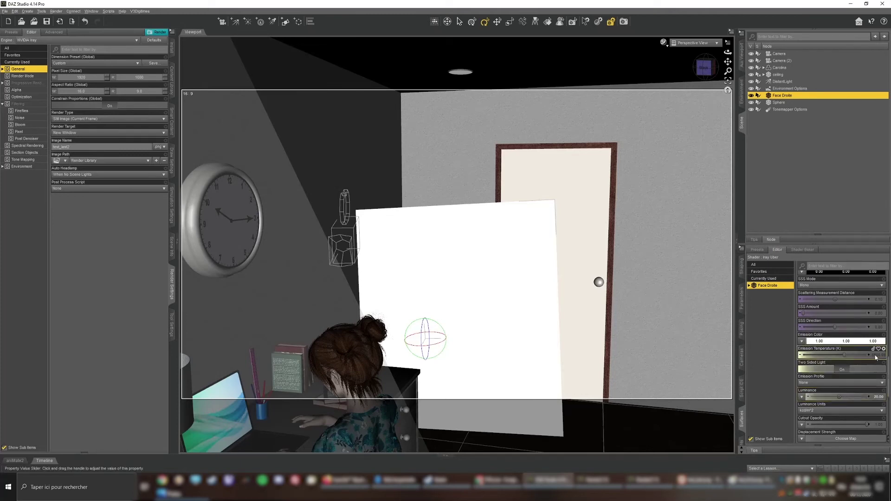
pyautogui.write('8')
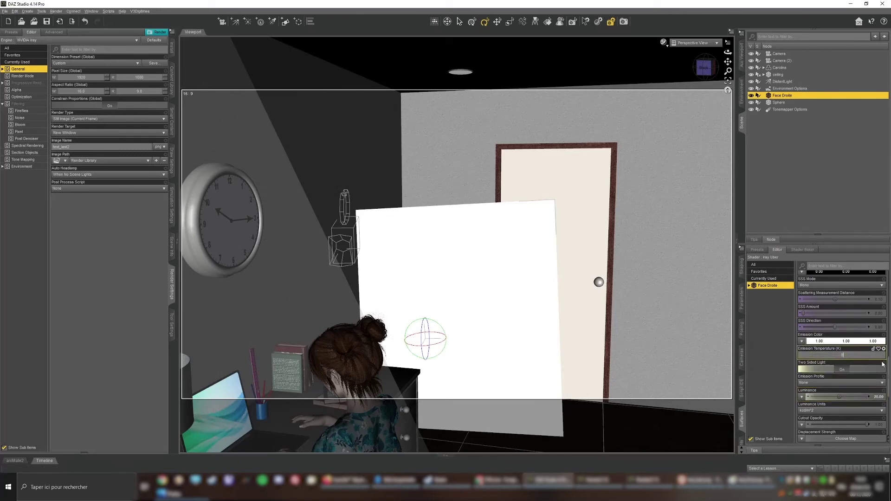
pyautogui.write('800')
pyautogui.press('Return')
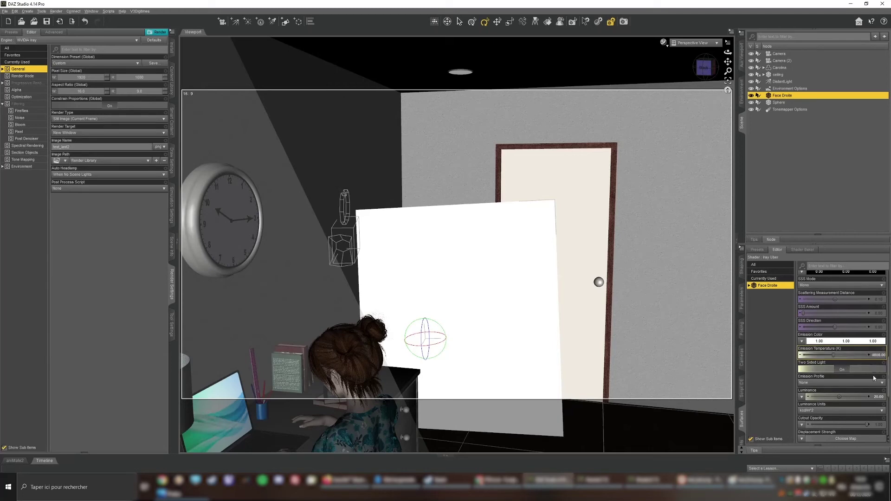
# Look through the first Camera and reframe it so the woman sits higher in frame, with her hands and the desk included
pyautogui.click(693, 43)
pyautogui.click(681, 110)
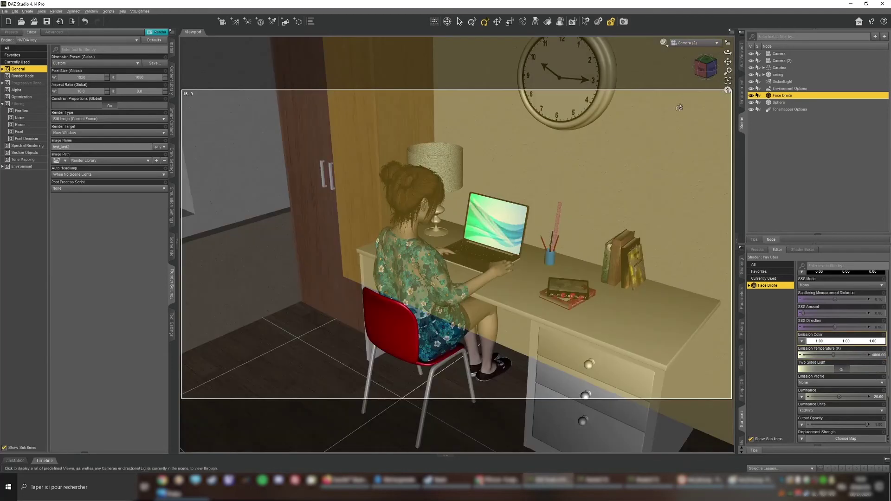
pyautogui.click(690, 43)
pyautogui.click(687, 108)
pyautogui.click(690, 43)
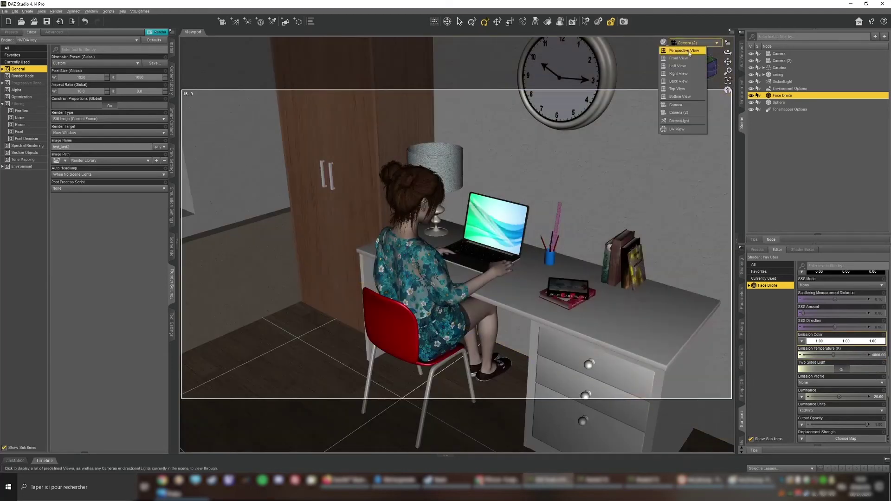
pyautogui.click(684, 103)
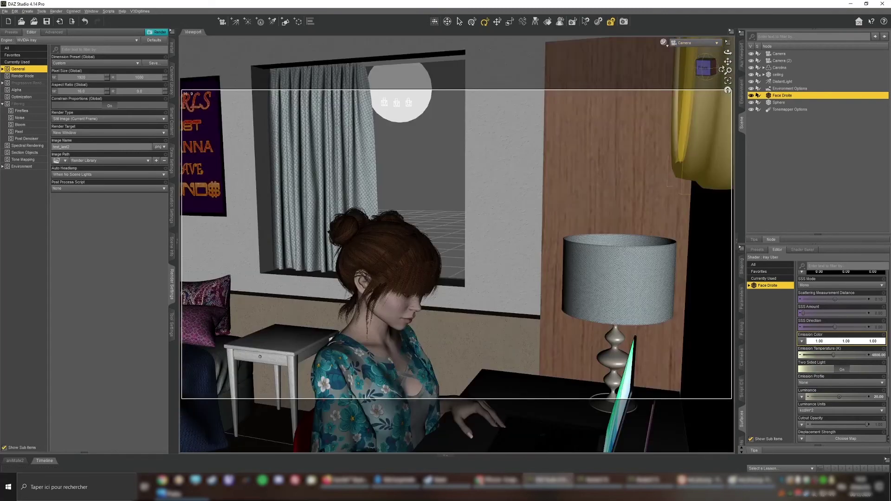
pyautogui.moveTo(728, 62); pyautogui.dragTo(734, 9)
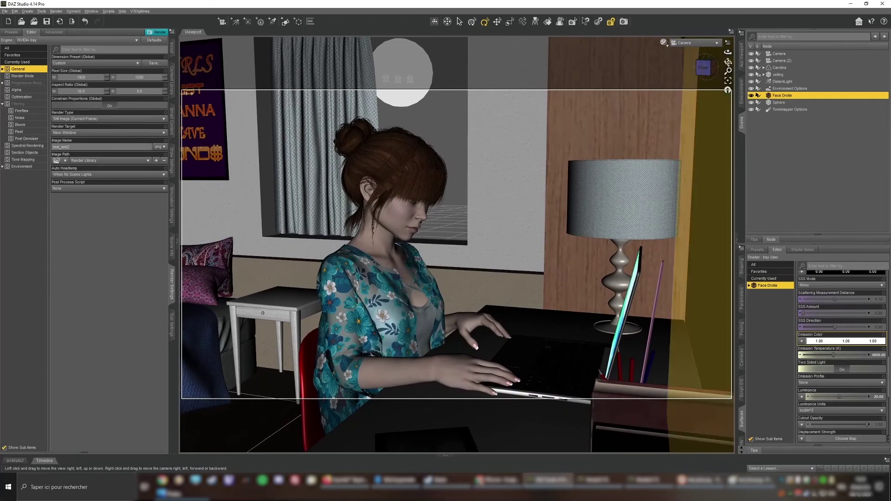
# Select the first Camera from Perspective View and adjust its depth of field to focal distance 149.60 and F/Stop 56.75
pyautogui.click(690, 42)
pyautogui.click(690, 50)
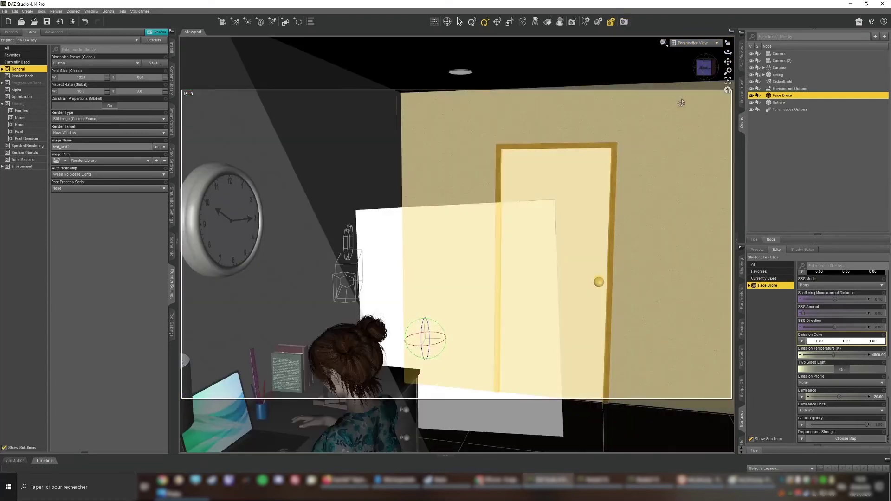
pyautogui.click(706, 68)
pyautogui.moveTo(707, 69); pyautogui.dragTo(656, 47)
pyautogui.click(589, 235)
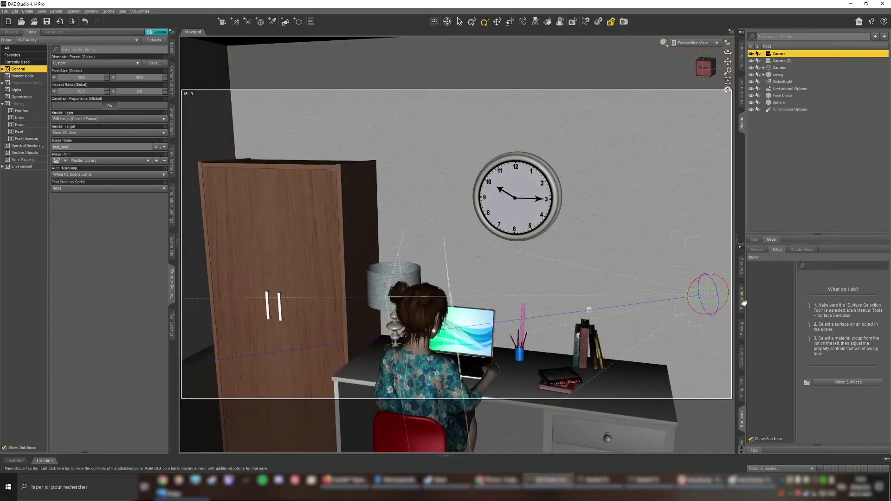
pyautogui.click(741, 299)
pyautogui.scroll(-10, 835, 334)
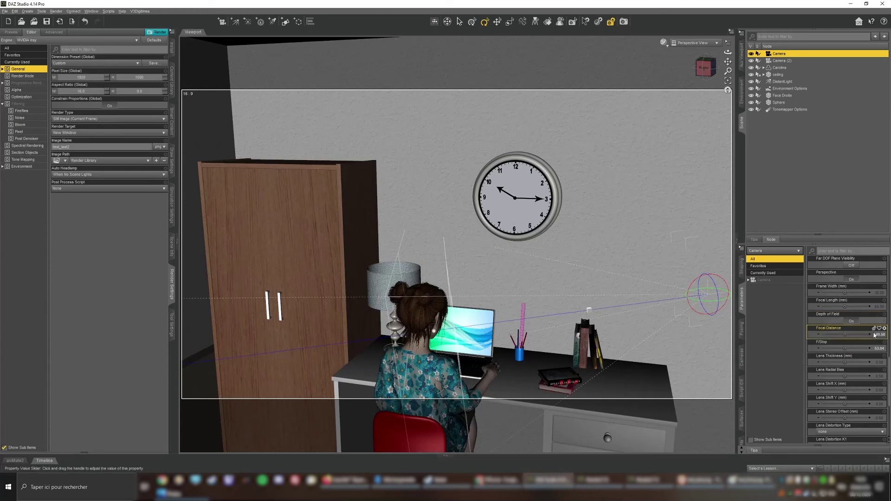
pyautogui.moveTo(845, 334); pyautogui.dragTo(848, 349)
# Return the viewport to the first Camera and render the panel-lit scene in a new window
pyautogui.click(692, 43)
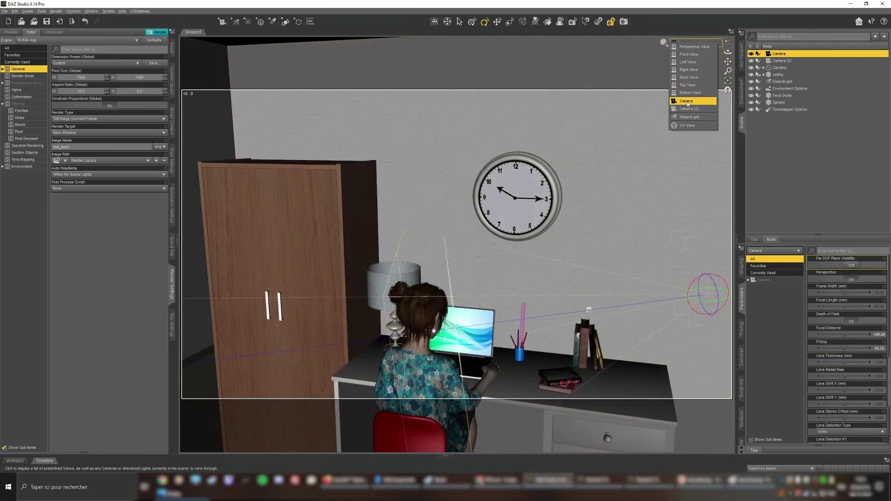
pyautogui.click(687, 100)
pyautogui.click(624, 22)
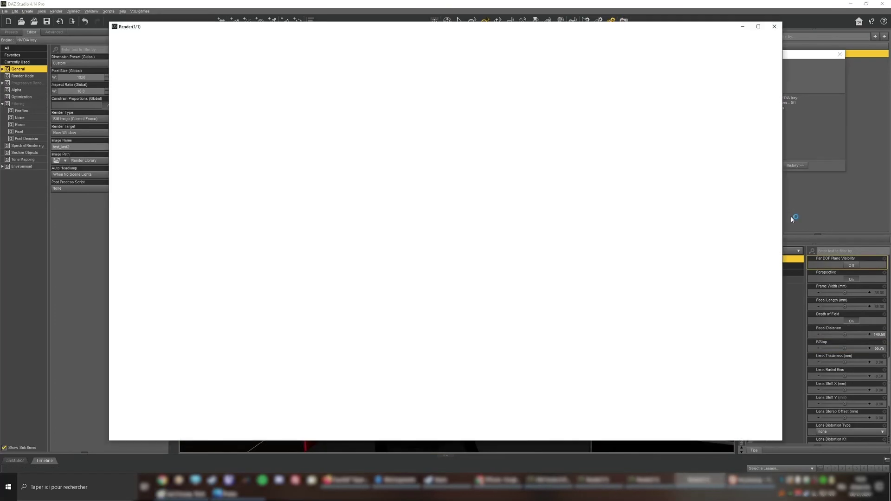